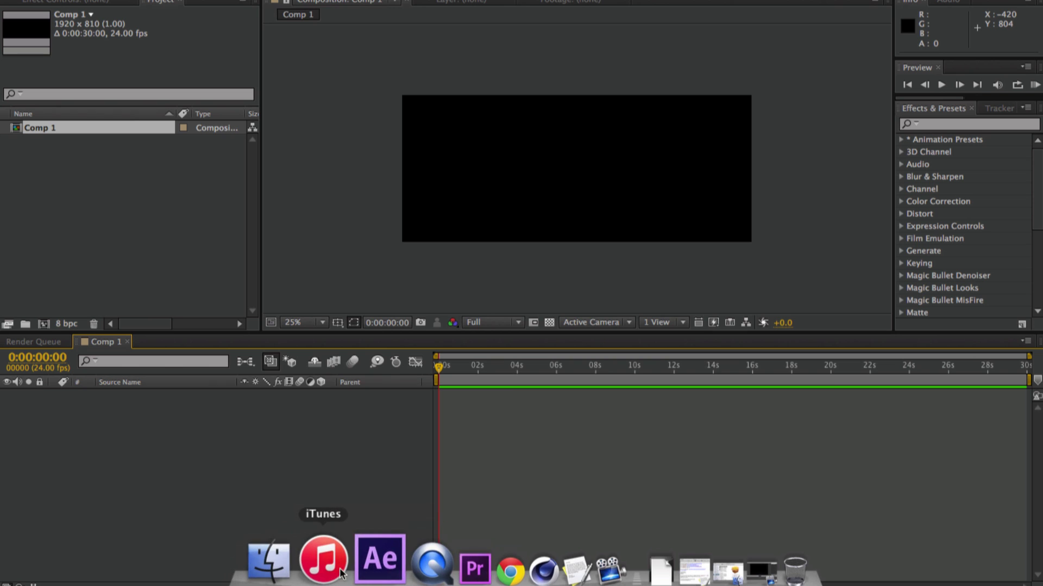
- Import Godzilla Remix.mp3 from iTunes into the project and add it to the Comp 1 timeline
{"action": "left_click_drag", "start_coordinate": [291, 302], "coordinate": [96, 189]}
{"action": "left_click", "coordinate": [47, 233]}
{"action": "left_click_drag", "start_coordinate": [41, 141], "coordinate": [120, 415]}
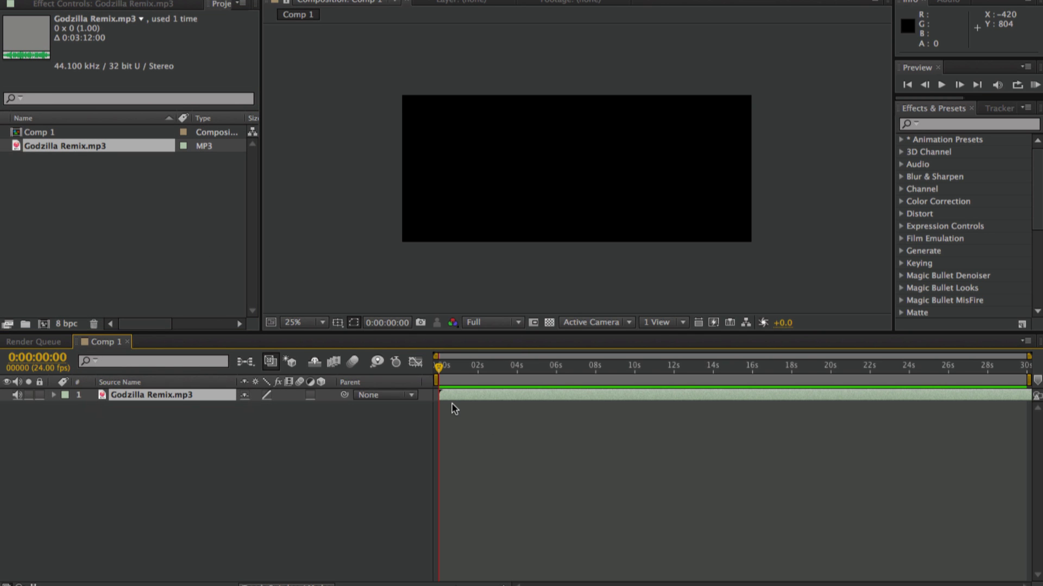
- Display the music layer's waveform and slide the layer earlier so the section with distinct beats begins at the composition start
{"action": "key", "text": "l"}
{"action": "key", "text": "l"}
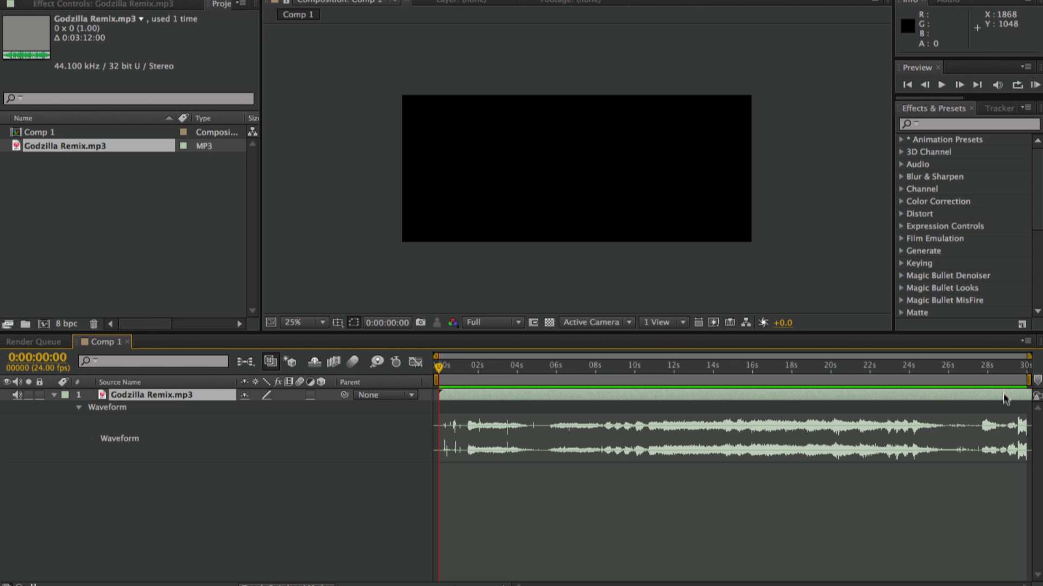
{"action": "left_click_drag", "start_coordinate": [1003, 402], "coordinate": [473, 389]}
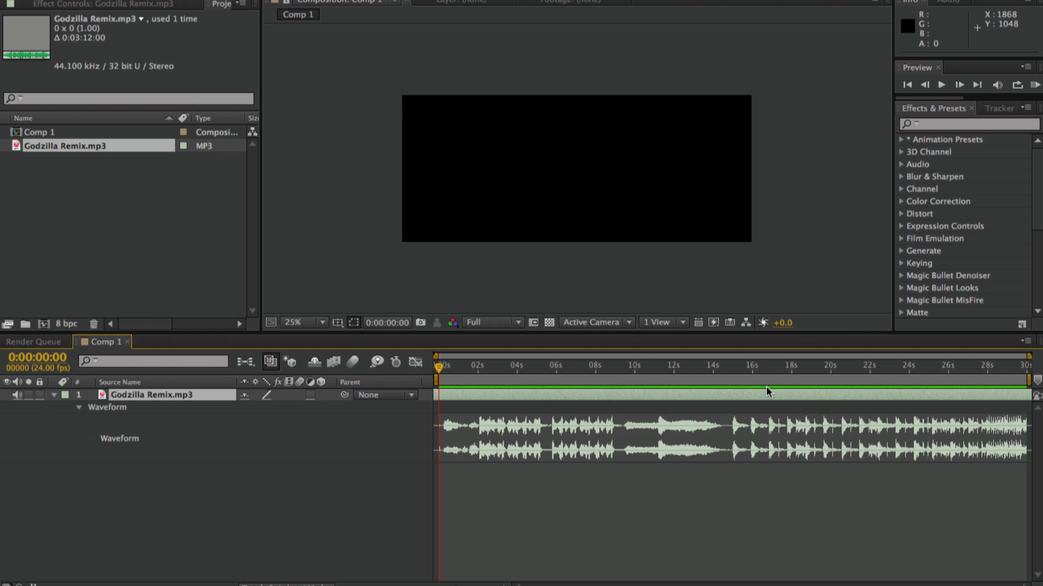
{"action": "left_click_drag", "start_coordinate": [771, 399], "coordinate": [477, 399]}
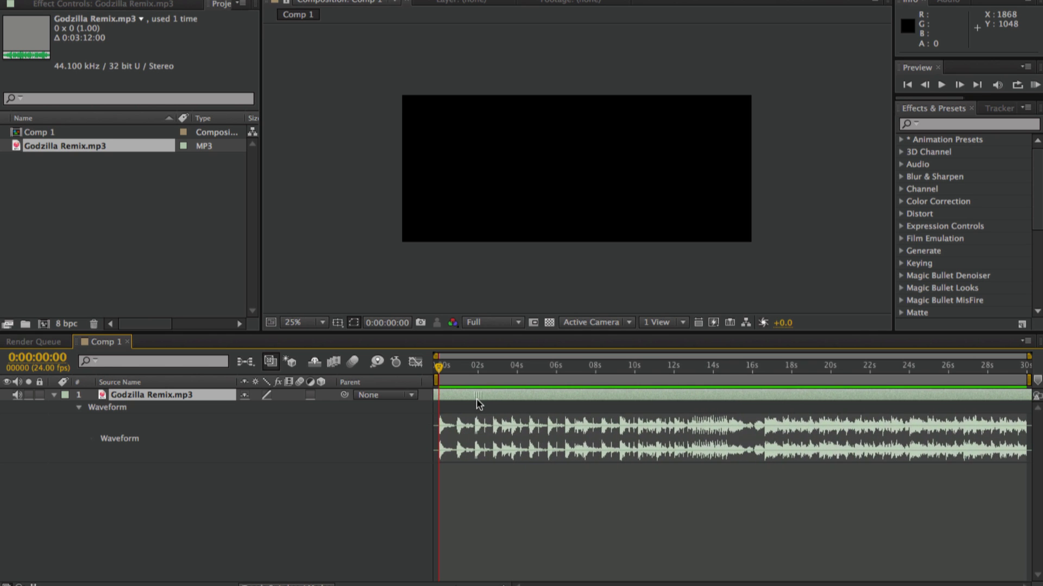
- Move the current time to 0:00:08:19 and apply the Bass & Treble effect to the Godzilla Remix.mp3 layer
{"action": "left_click_drag", "start_coordinate": [438, 367], "coordinate": [406, 369]}
{"action": "left_click", "coordinate": [397, 483]}
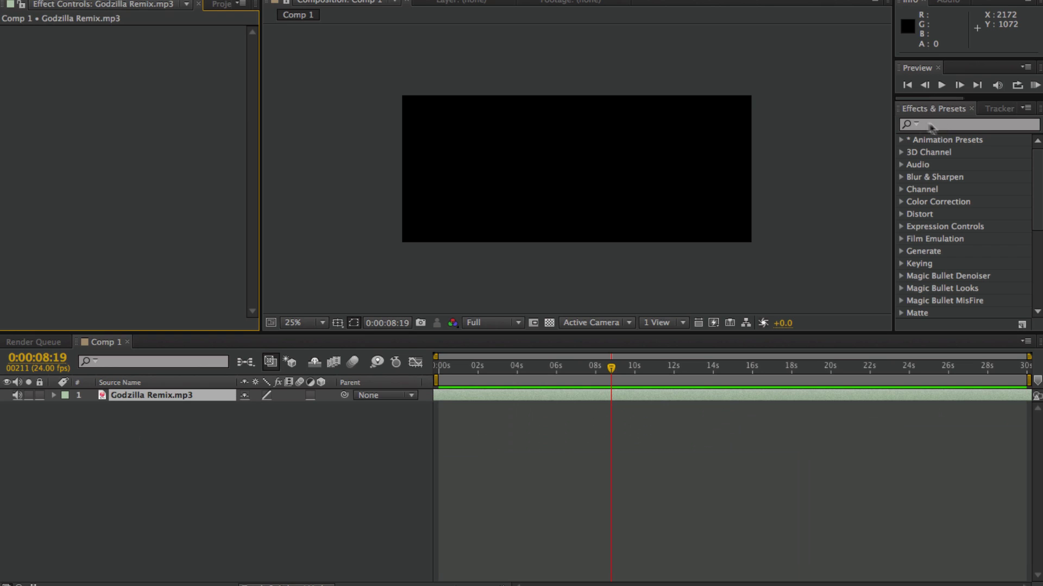
{"action": "left_click", "coordinate": [949, 123]}
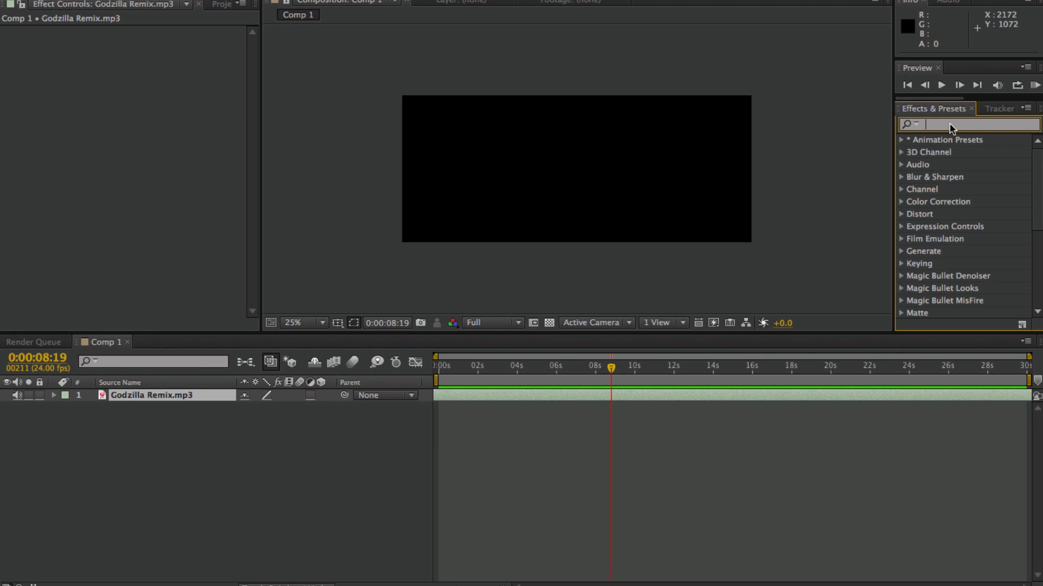
{"action": "type", "text": "bass"}
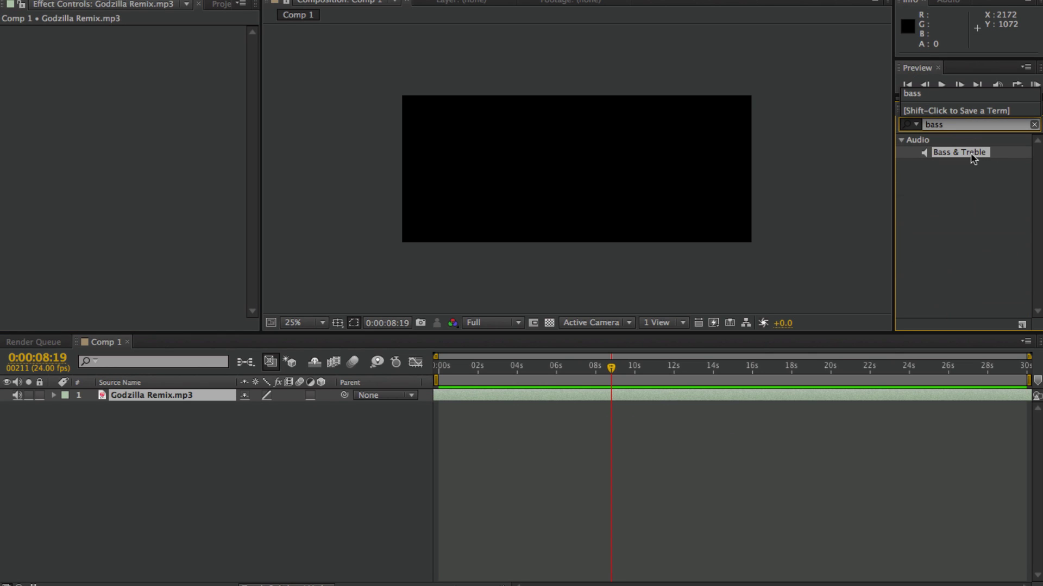
{"action": "left_click_drag", "start_coordinate": [938, 154], "coordinate": [658, 396]}
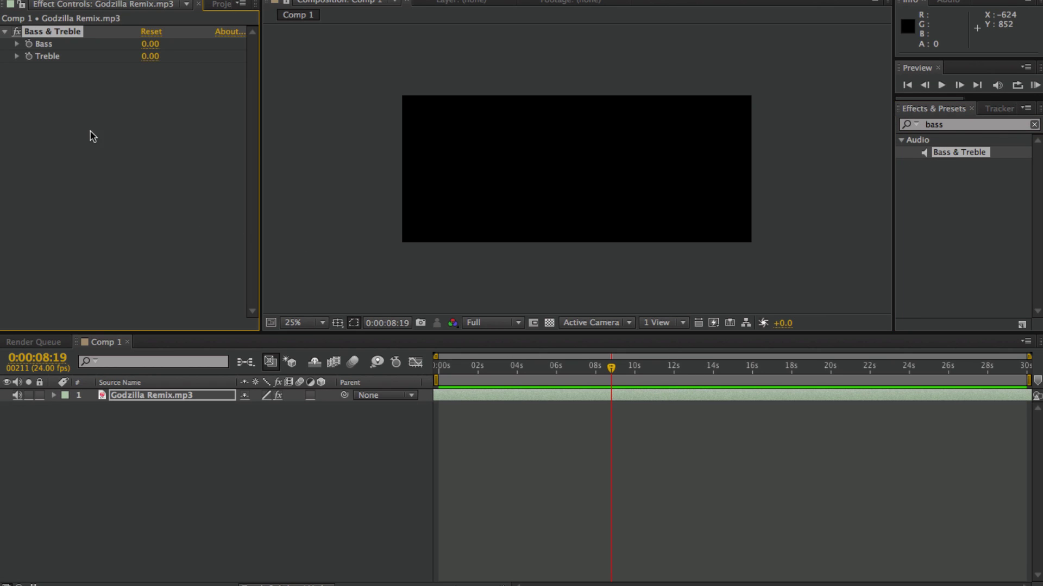
- Set the Bass & Treble effect's Bass to 50 and Treble to -100
{"action": "left_click_drag", "start_coordinate": [145, 46], "coordinate": [174, 43]}
{"action": "left_click_drag", "start_coordinate": [150, 58], "coordinate": [44, 73]}
{"action": "left_click", "coordinate": [144, 246]}
{"action": "left_click", "coordinate": [228, 458]}
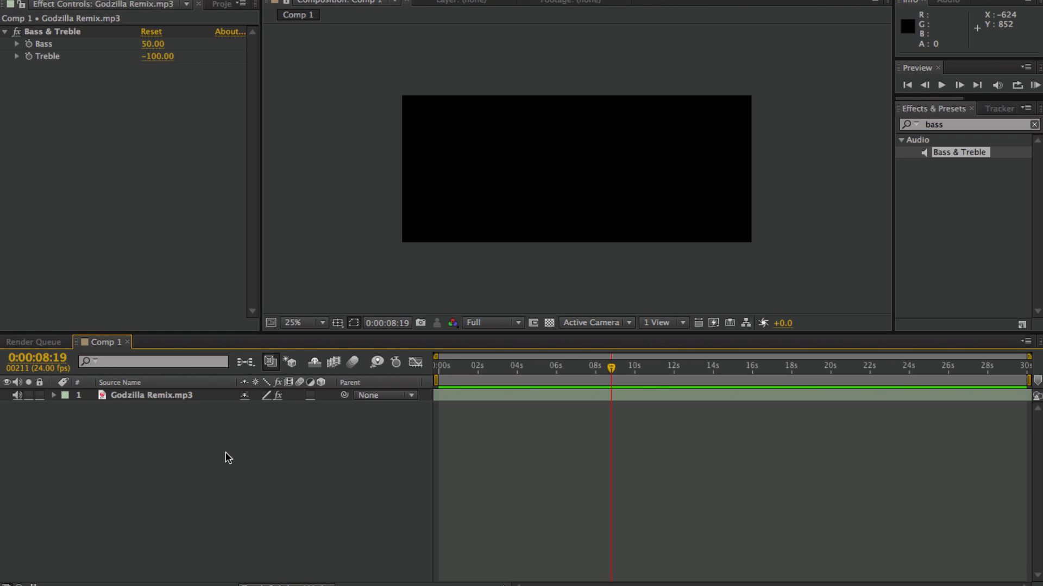
- Duplicate the Bass & Treble effect on the music layer and preview the audio from 0:00:08:08
{"action": "left_click", "coordinate": [148, 396]}
{"action": "left_click", "coordinate": [601, 373]}
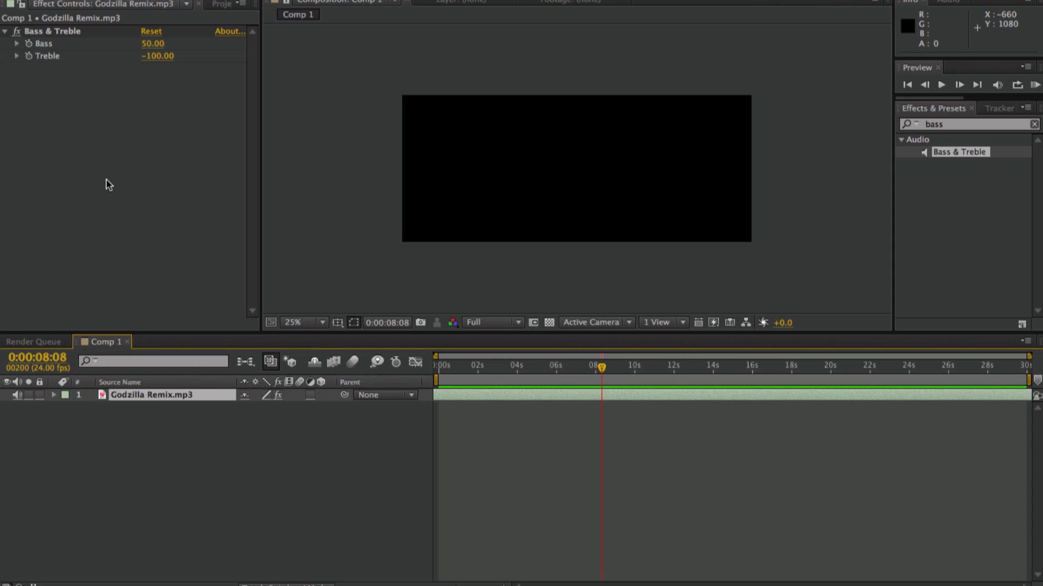
{"action": "left_click", "coordinate": [48, 31]}
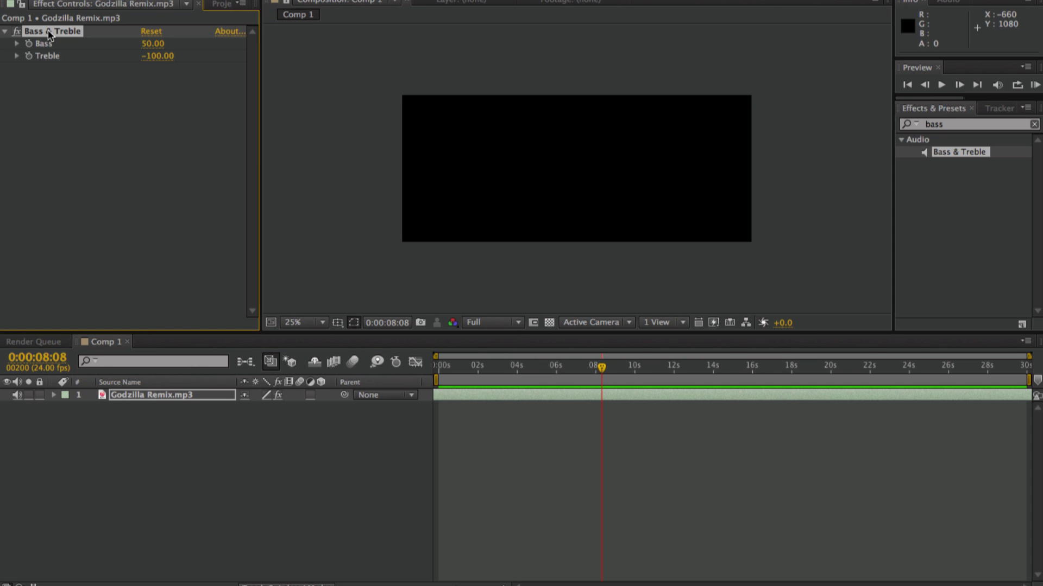
{"action": "key", "text": "ctrl+d"}
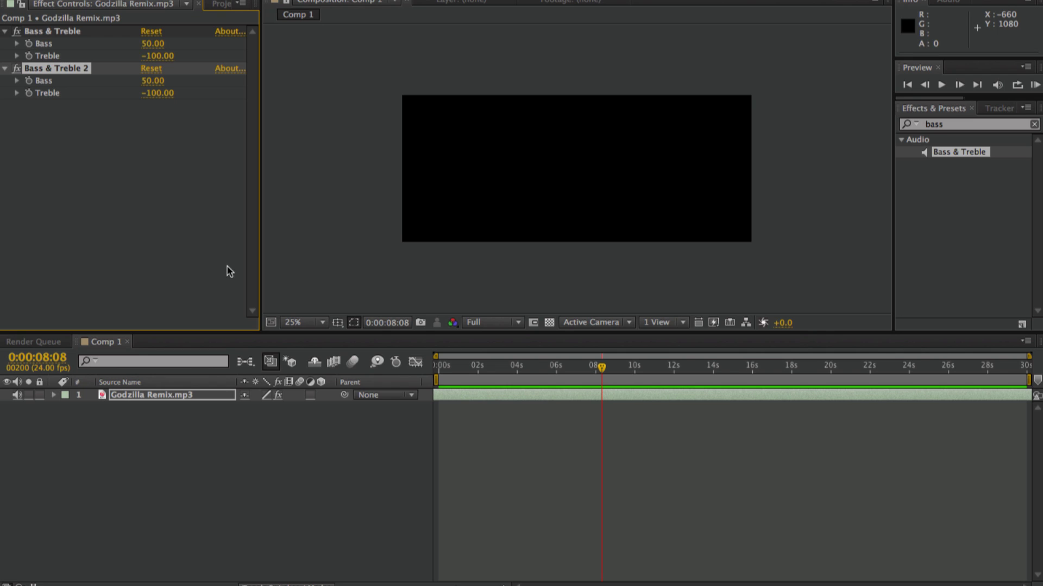
{"action": "key", "text": "KP_Decimal"}
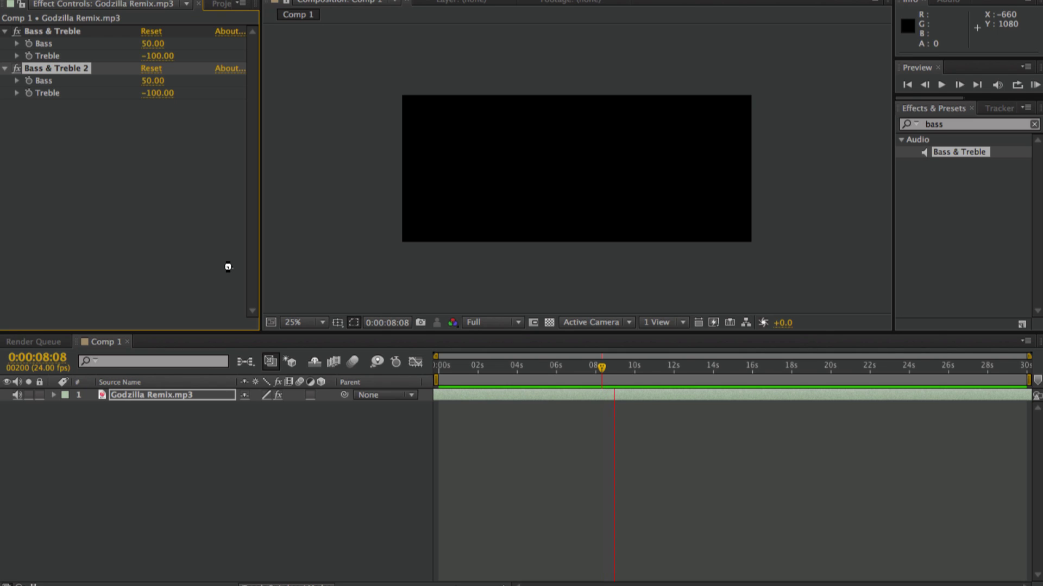
{"action": "key", "text": "space"}
- Convert the music layer's audio to keyframes with the Keyframe Assistant
{"action": "right_click", "coordinate": [601, 395]}
{"action": "mouse_move", "coordinate": [708, 300]}
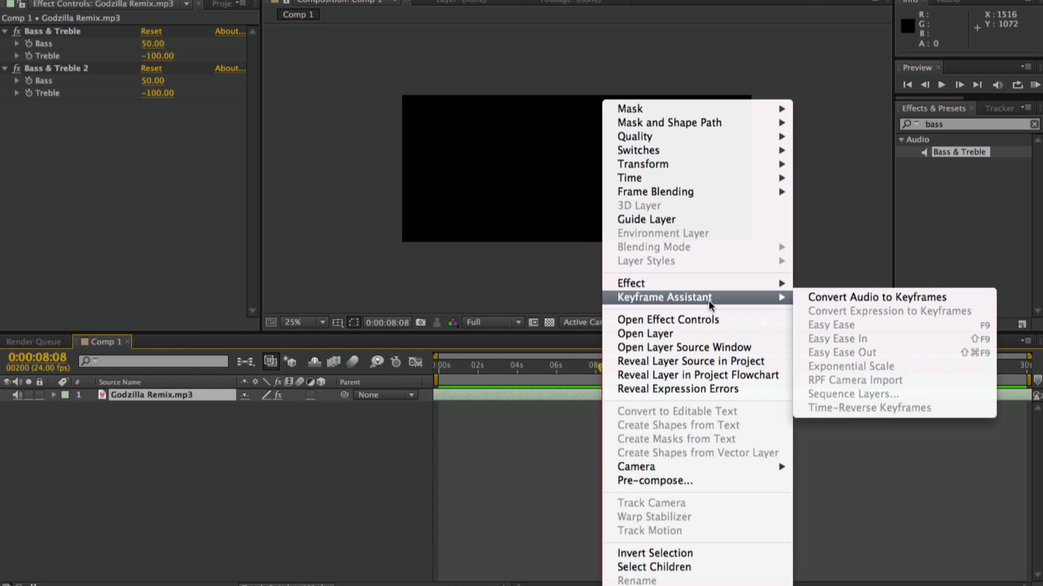
{"action": "left_click", "coordinate": [859, 298]}
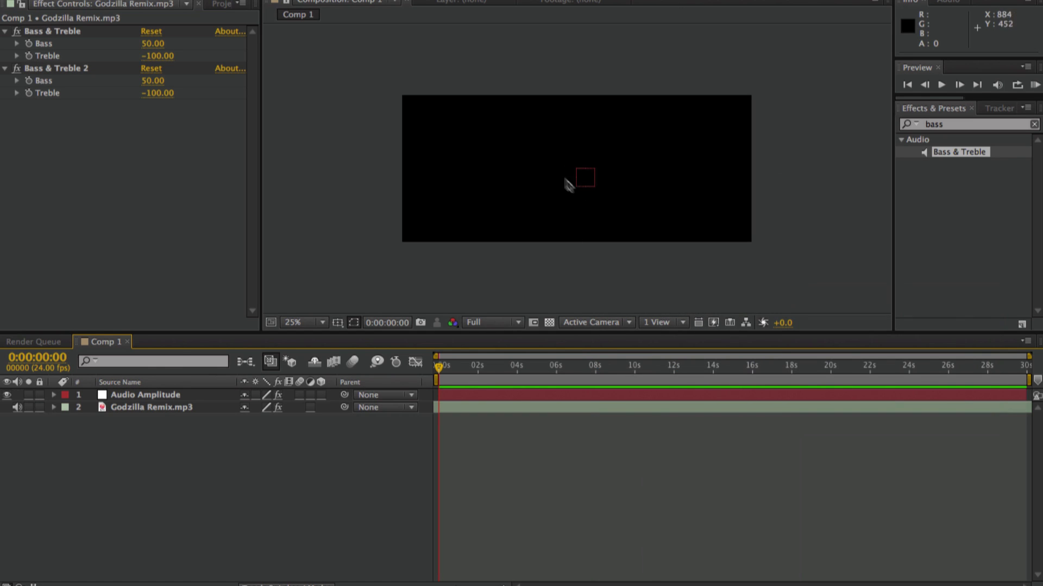
- Show the Audio Amplitude layer's keyframed properties and delete the Left Channel and Right Channel effects
{"action": "left_click", "coordinate": [170, 394]}
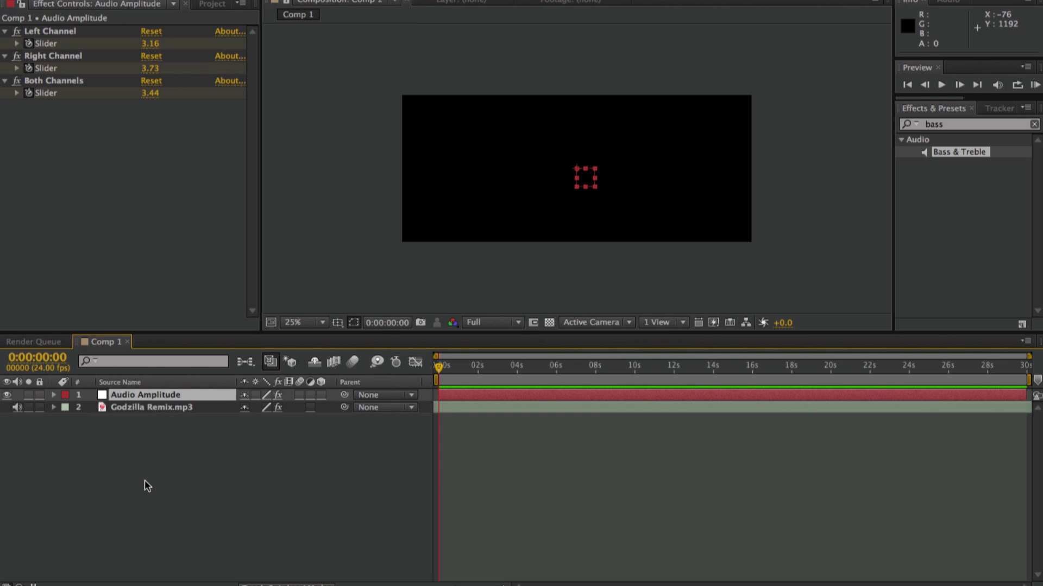
{"action": "key", "text": "u"}
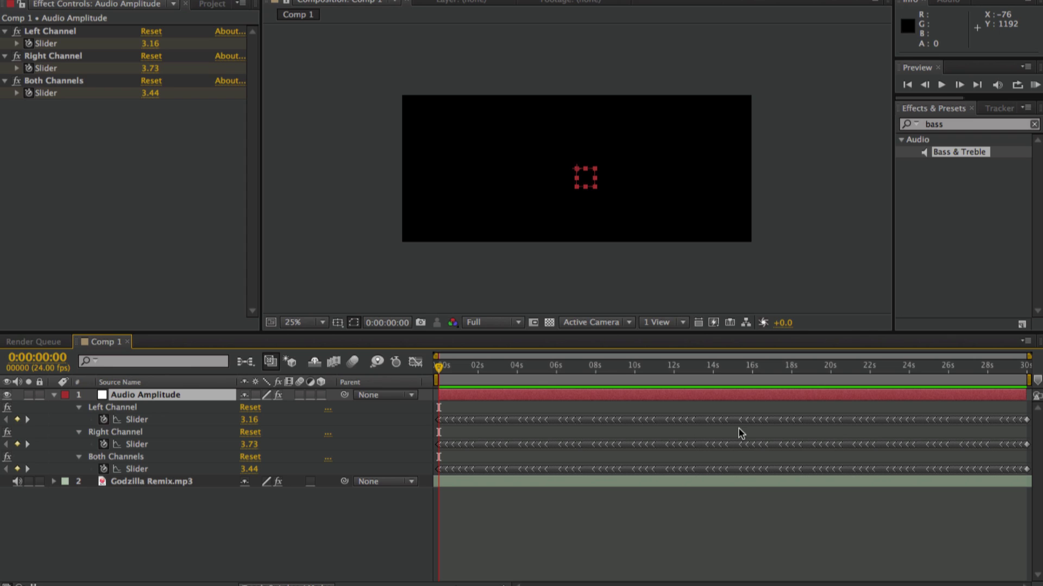
{"action": "left_click", "coordinate": [124, 407]}
{"action": "key", "text": "Delete"}
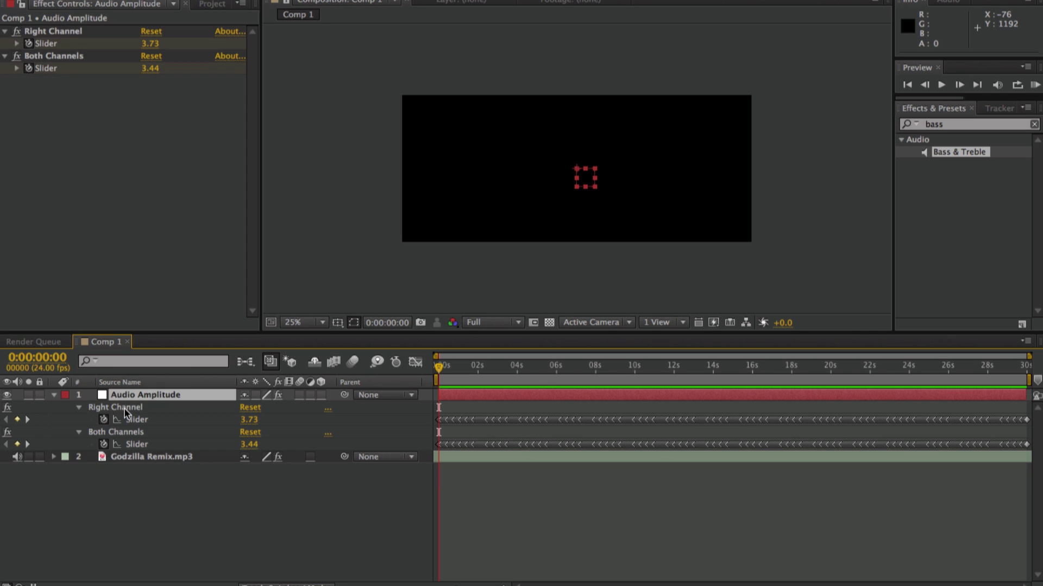
{"action": "left_click", "coordinate": [125, 408]}
{"action": "key", "text": "Delete"}
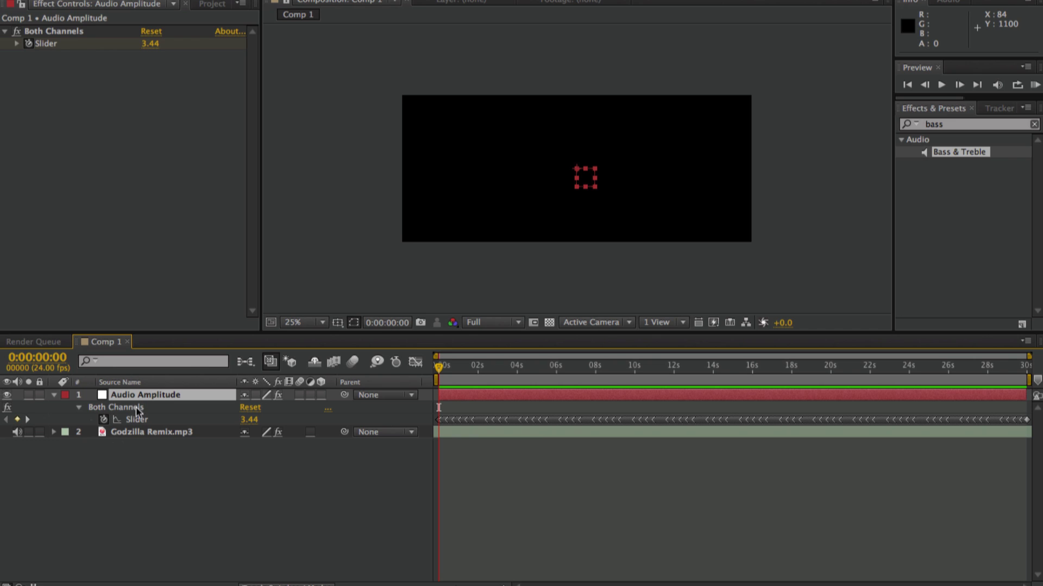
- Display the music layer's waveform to compare it with the Both Channels slider keyframes
{"action": "left_click", "coordinate": [121, 407]}
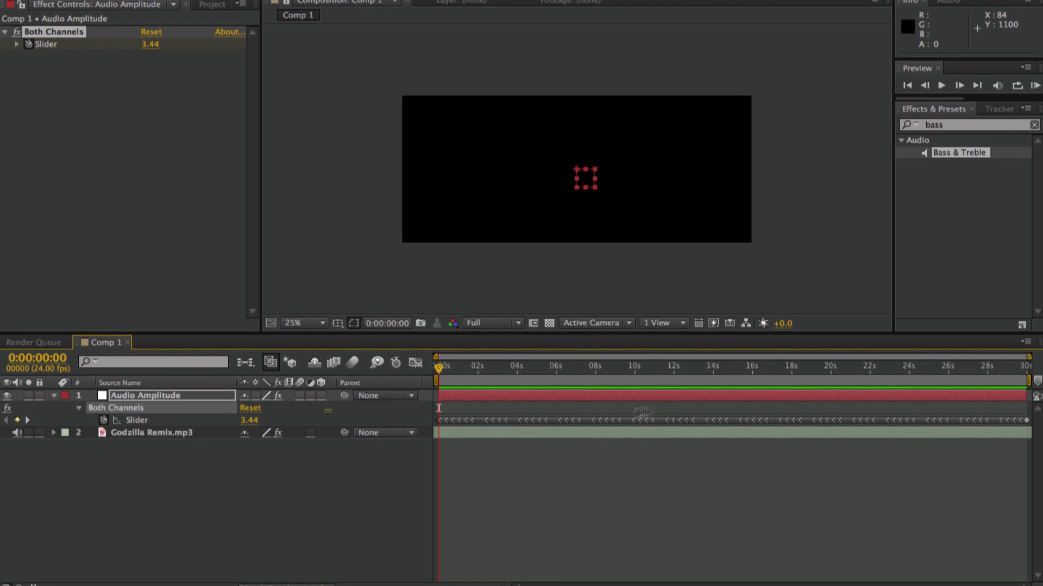
{"action": "left_click", "coordinate": [525, 429]}
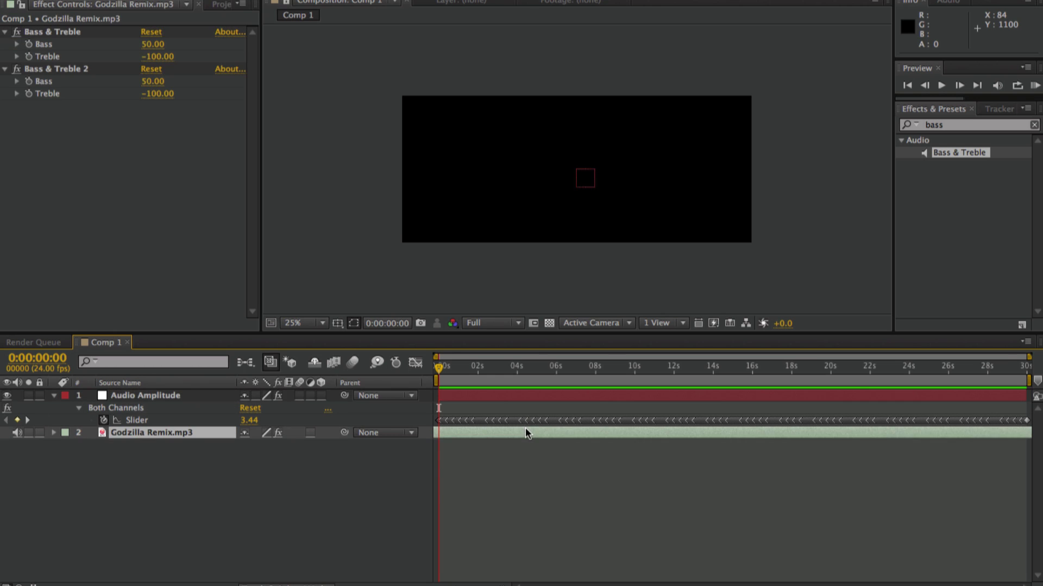
{"action": "key", "text": "l"}
{"action": "key", "text": "l"}
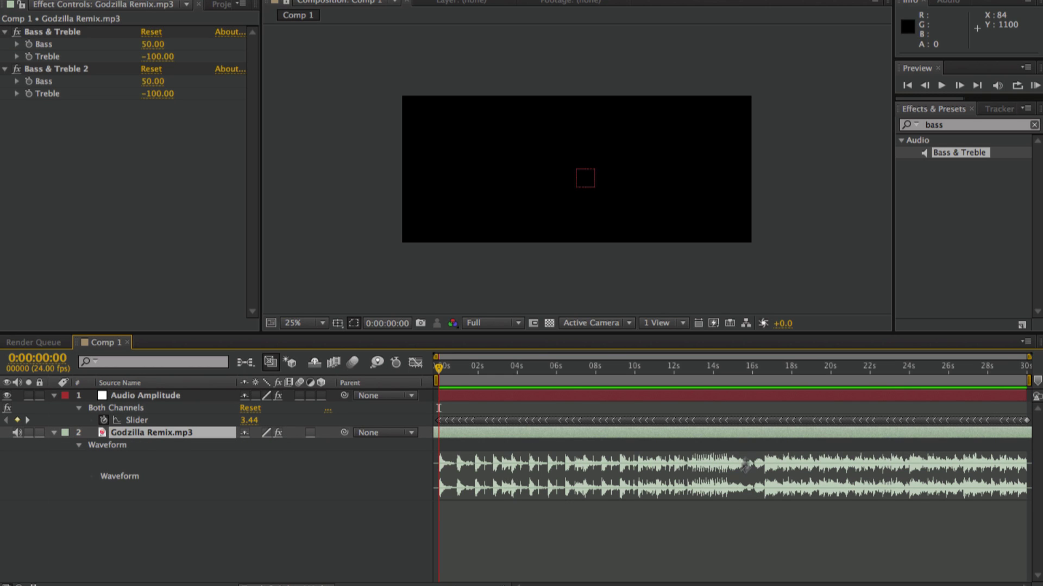
{"action": "left_click", "coordinate": [625, 396]}
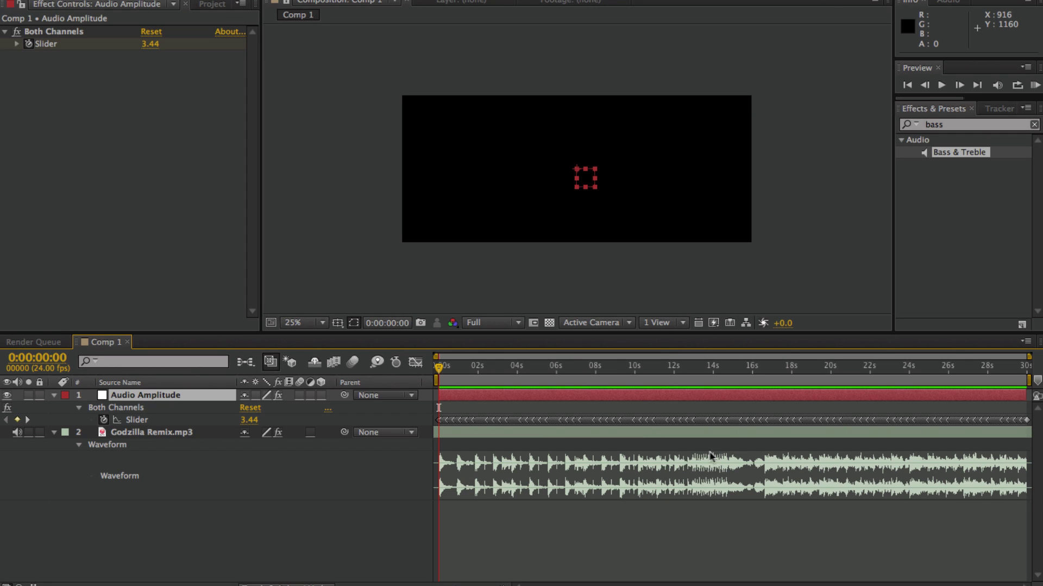
- Add an expression to the Both Channels slider and replace its default text with linear(value,0,0,0,0)
{"action": "left_click", "coordinate": [103, 419], "text": "alt"}
{"action": "left_click", "coordinate": [475, 449]}
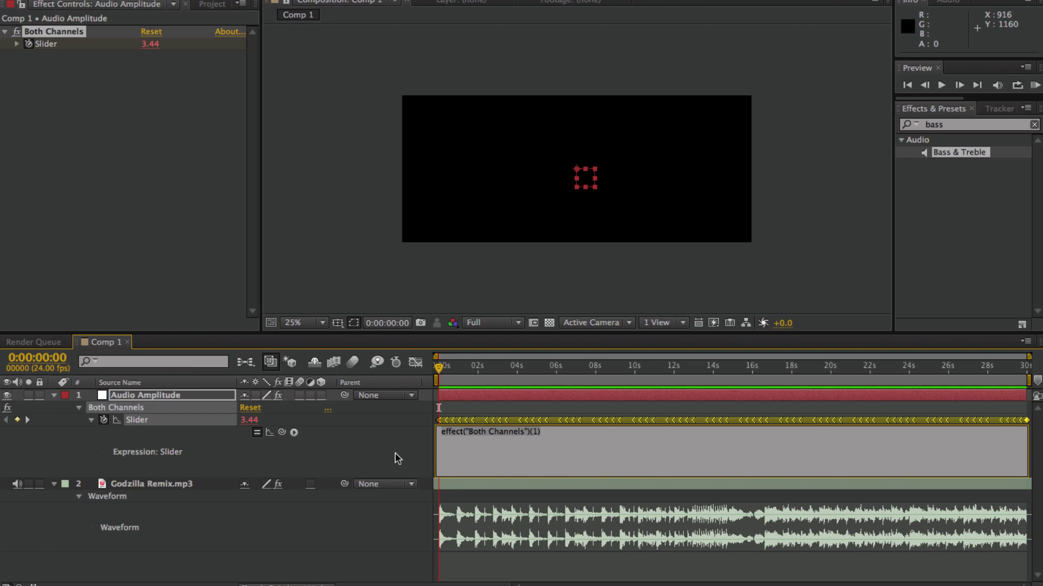
{"action": "key", "text": "super+a"}
{"action": "key", "text": "BackSpace"}
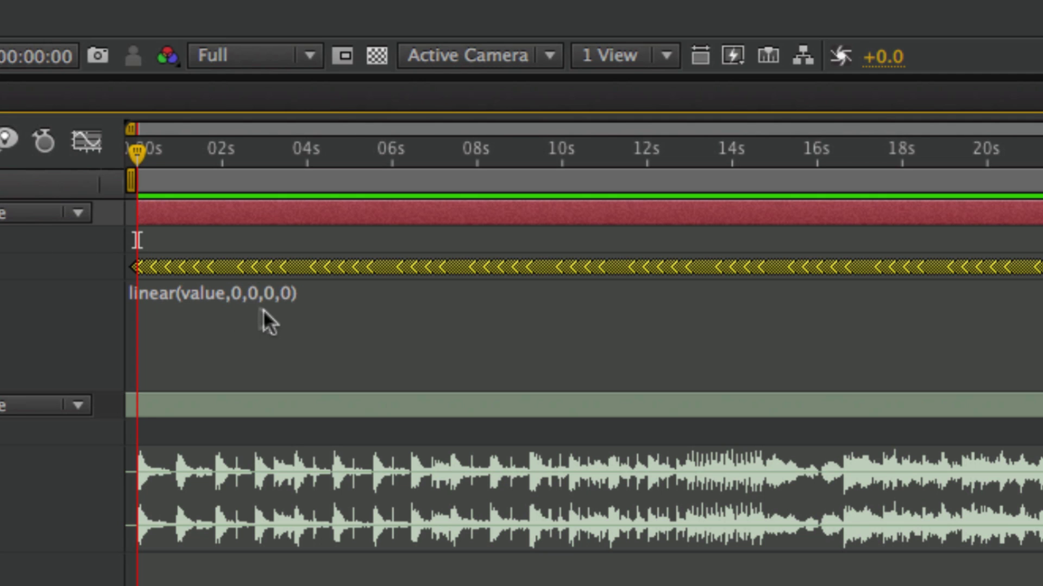
- Show the Both Channels slider in the Graph Editor and enlarge the timeline area for a taller graph
{"action": "left_click", "coordinate": [85, 142]}
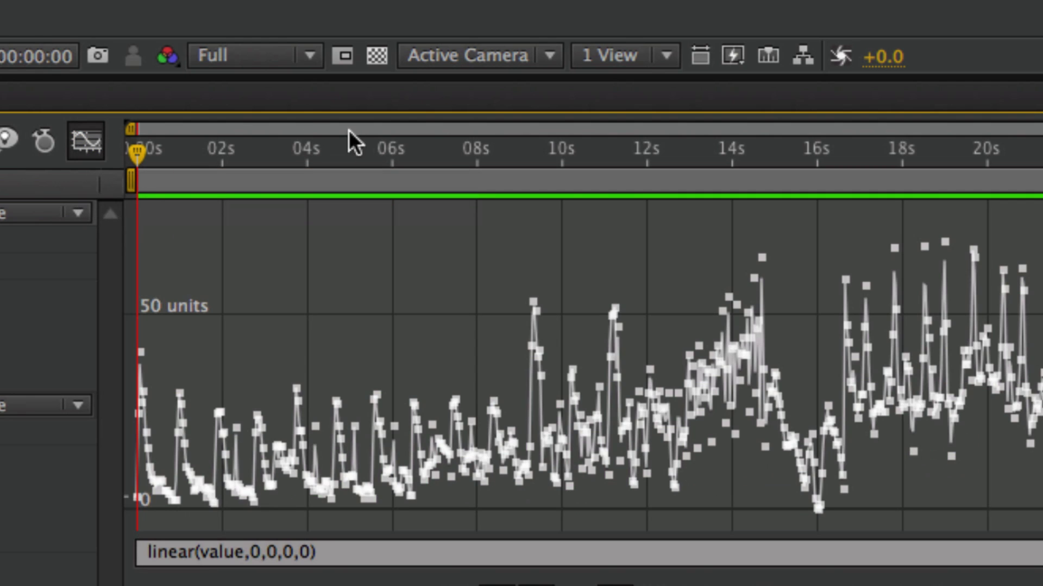
{"action": "left_click_drag", "start_coordinate": [298, 76], "coordinate": [298, 3]}
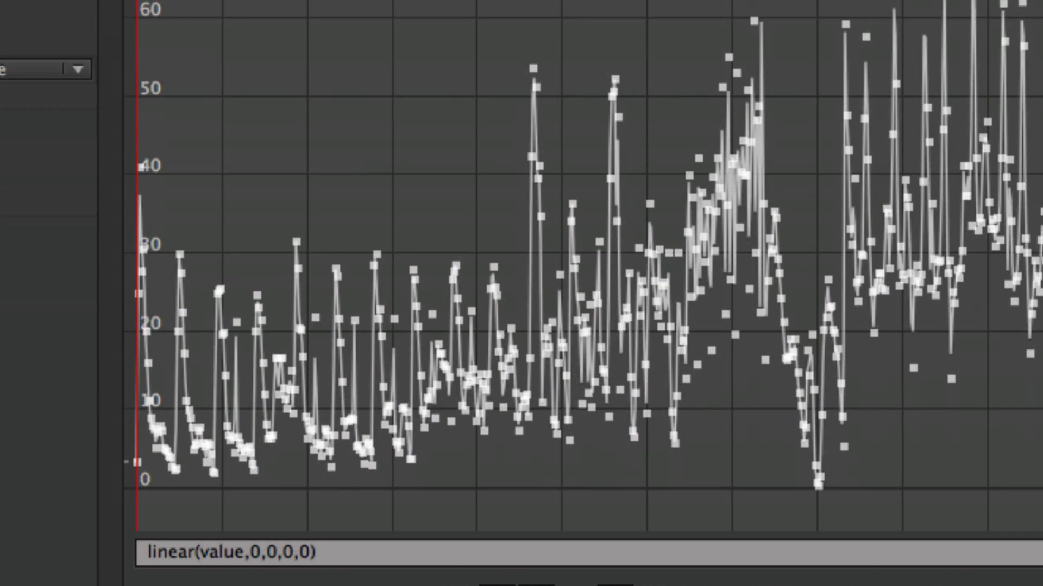
{"action": "left_click_drag", "start_coordinate": [298, 2], "coordinate": [298, 3]}
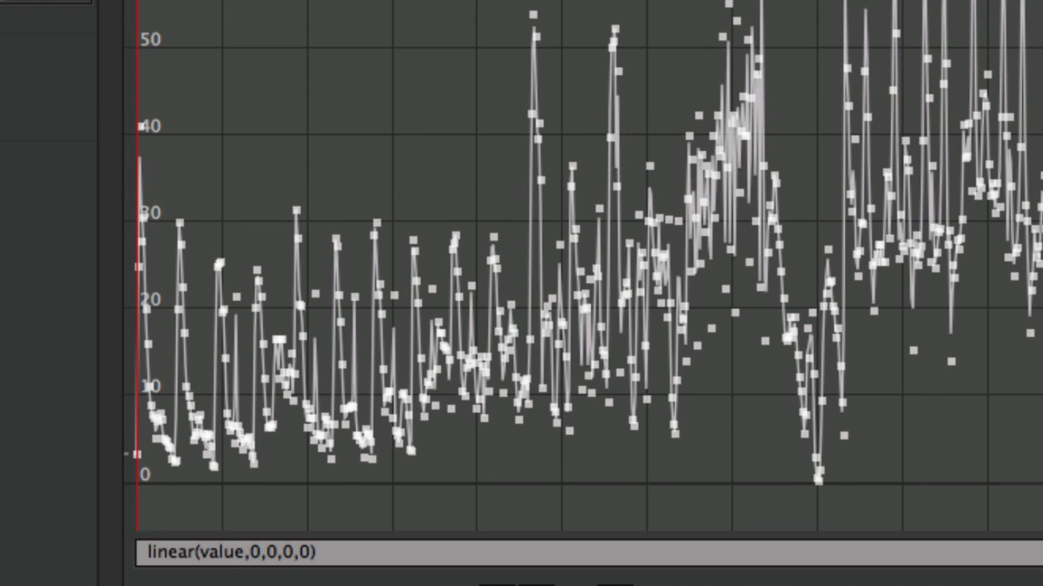
- Play the music around 15 to 16 seconds and examine the slider graph's values against the beats
{"action": "mouse_move", "coordinate": [395, 302]}
{"action": "left_click_drag", "start_coordinate": [580, 2], "coordinate": [650, 1]}
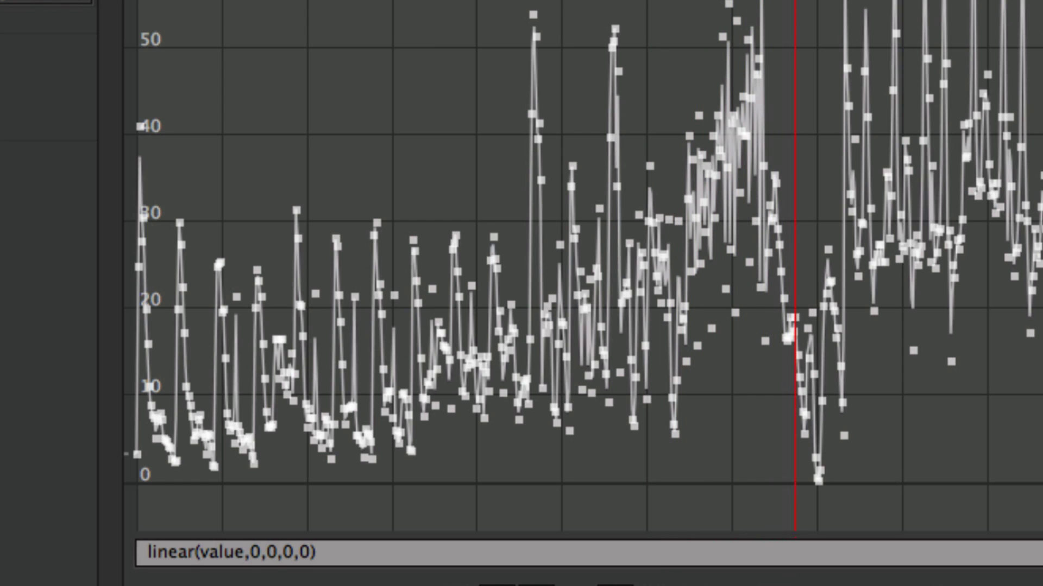
{"action": "key", "text": "space"}
{"action": "left_click_drag", "start_coordinate": [650, 1], "coordinate": [837, 1]}
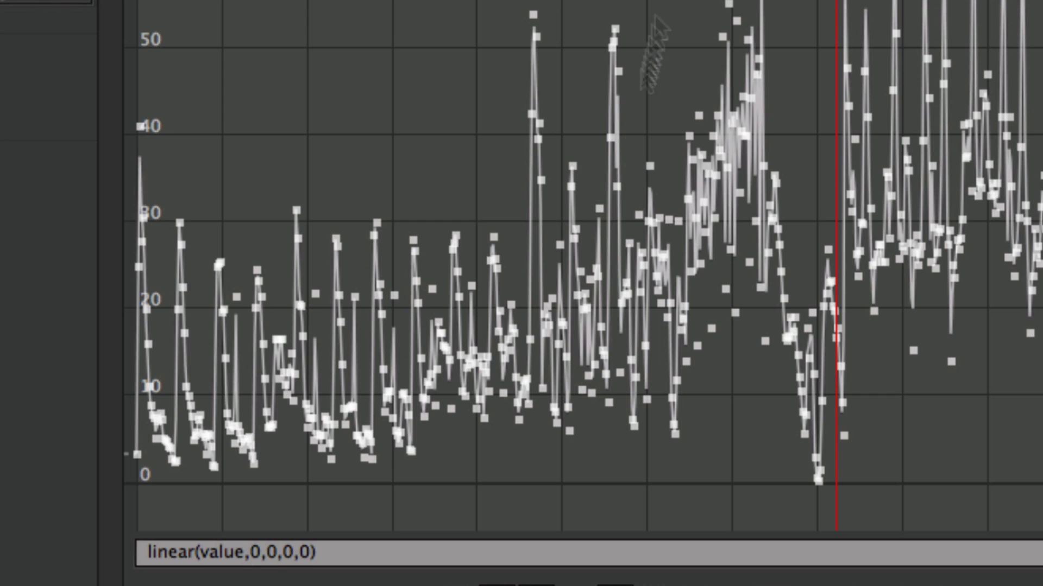
- Set the linear expression's input range to 50 and 55, making it linear(value,50,55,0,0)
{"action": "left_click", "coordinate": [260, 552]}
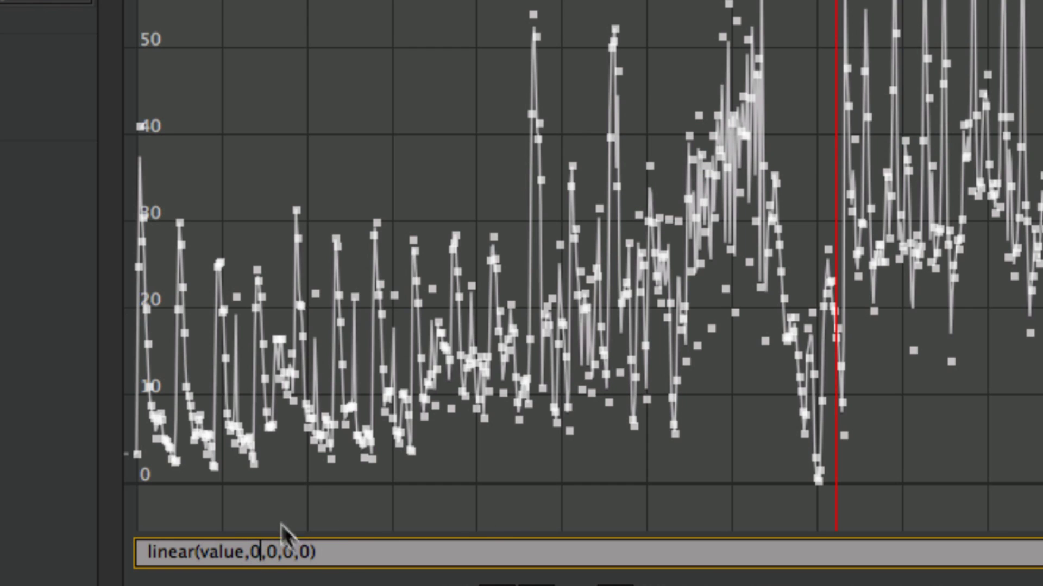
{"action": "key", "text": "BackSpace"}
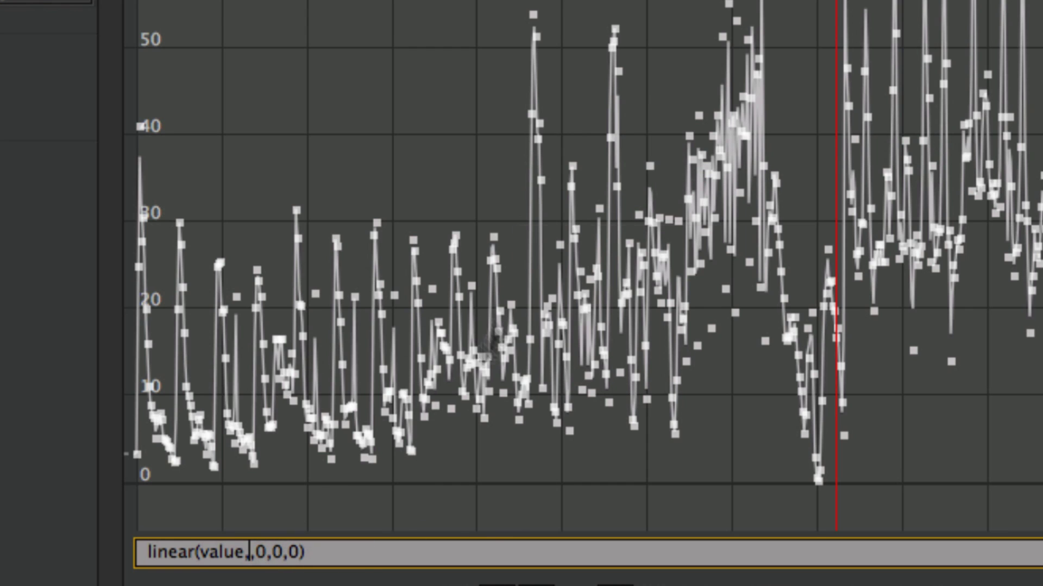
{"action": "type", "text": "50"}
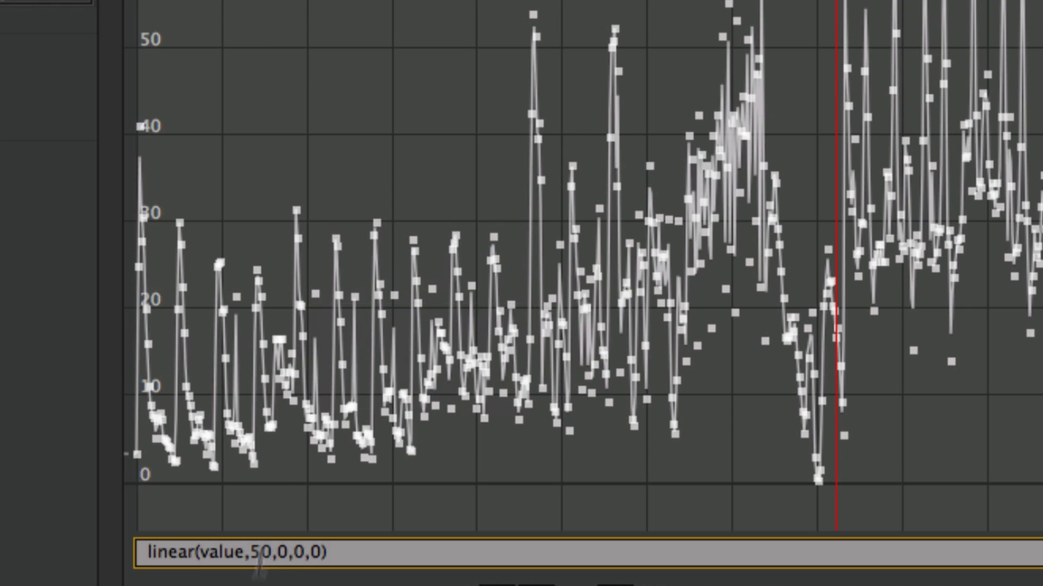
{"action": "left_click", "coordinate": [288, 552]}
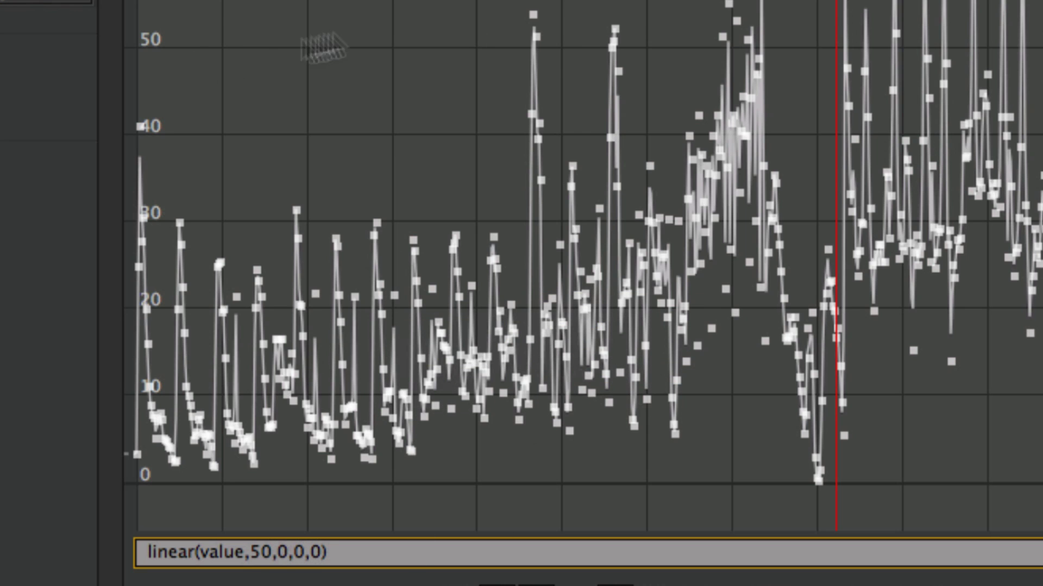
{"action": "key", "text": "BackSpace"}
{"action": "type", "text": "55"}
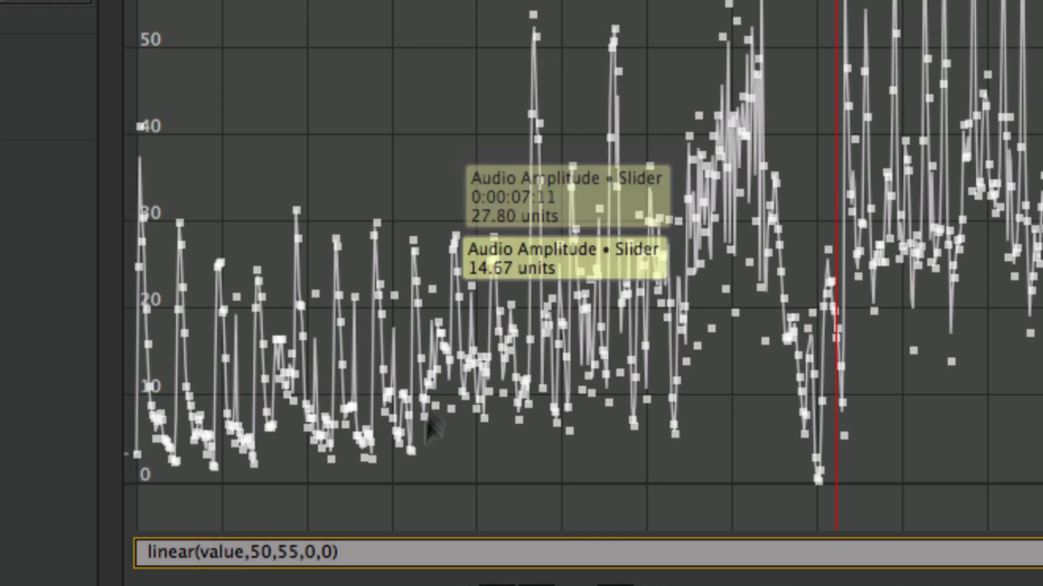
- Set the linear expression's maximum output to 100, making it linear(value,50,55,0,100), and check the slider around 0:00:16:13
{"action": "key", "text": "BackSpace"}
{"action": "type", "text": "100"}
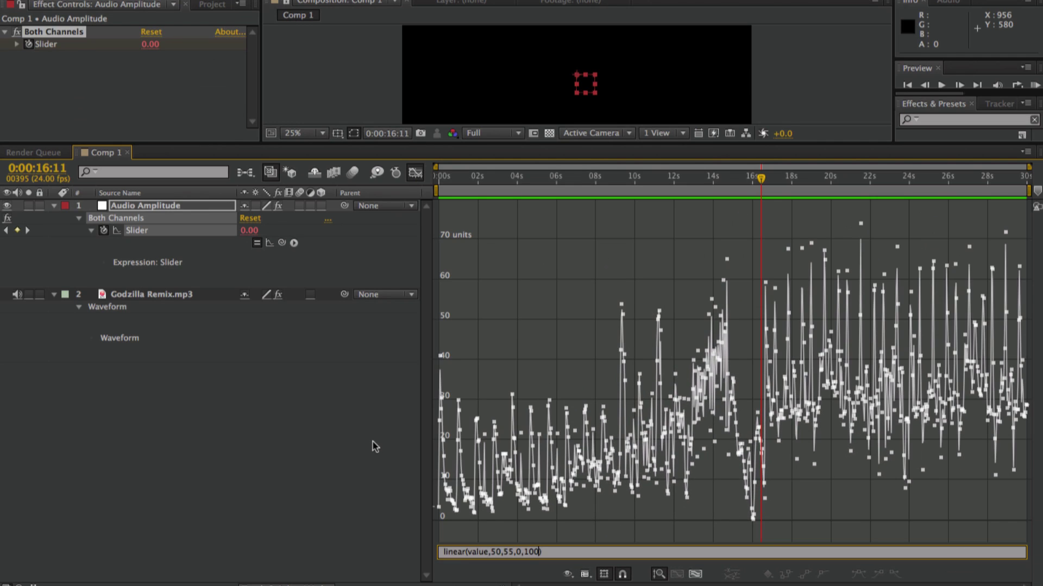
{"action": "left_click", "coordinate": [372, 441]}
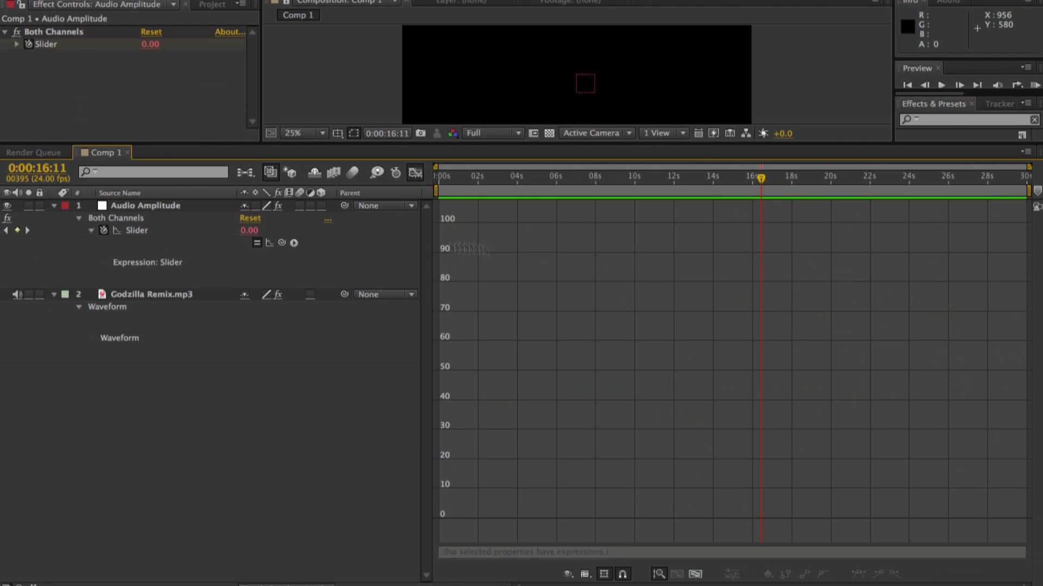
{"action": "left_click", "coordinate": [130, 233]}
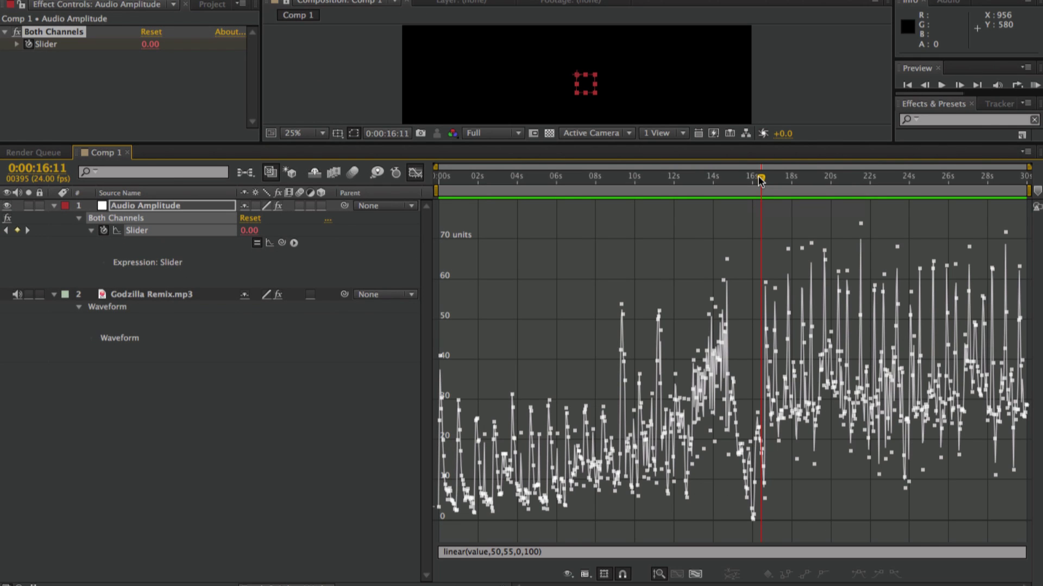
{"action": "mouse_move", "coordinate": [763, 181]}
{"action": "left_mouse_down"}
{"action": "mouse_move", "coordinate": [797, 181]}
{"action": "mouse_move", "coordinate": [763, 183]}
{"action": "left_mouse_up"}
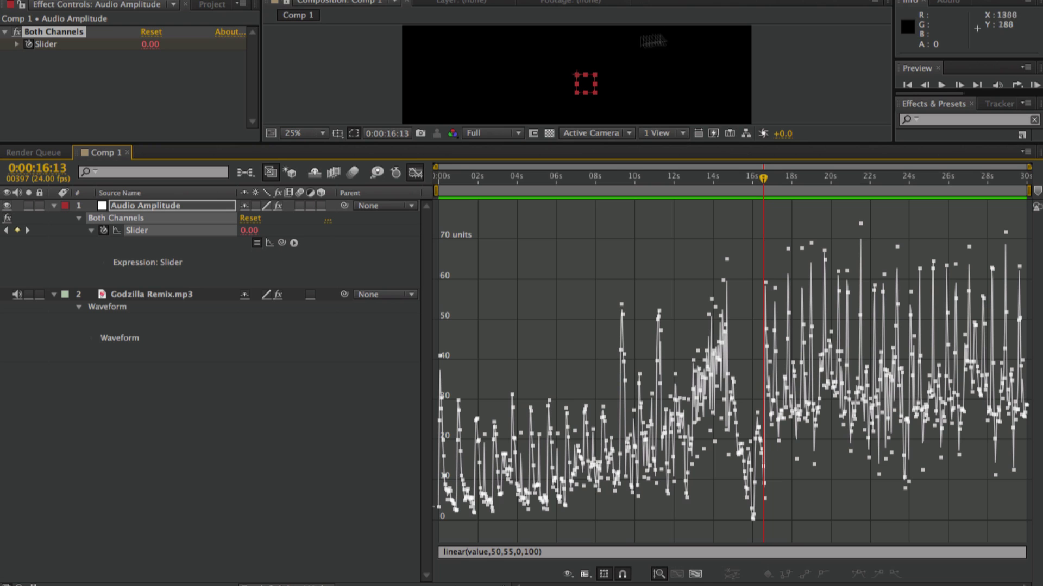
- Shrink the timeline area and create a yellow 1920 x 810 px solid layer named Yellow Solid 1
{"action": "left_click_drag", "start_coordinate": [658, 143], "coordinate": [659, 273]}
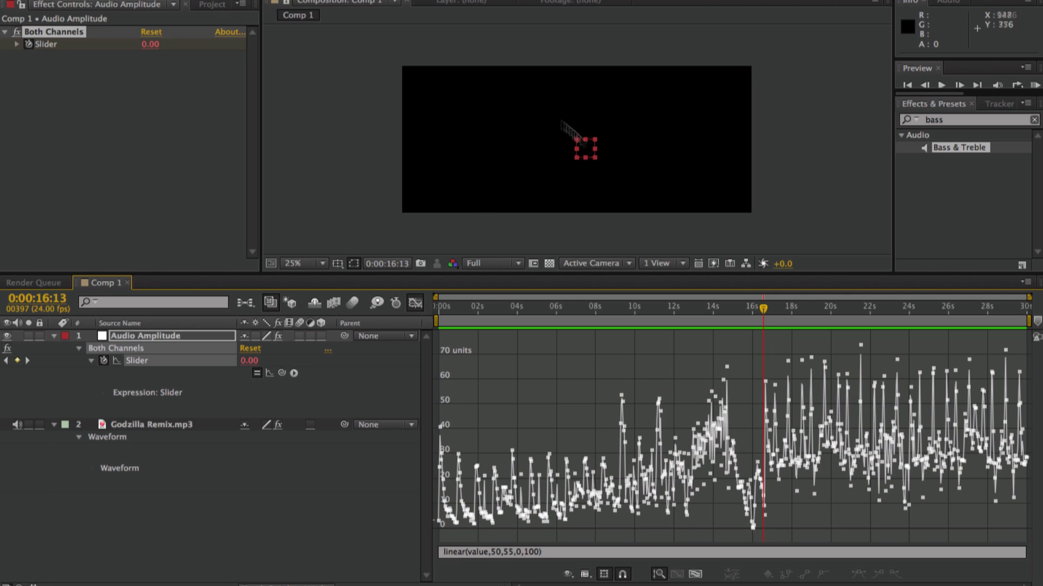
{"action": "right_click", "coordinate": [286, 522]}
{"action": "mouse_move", "coordinate": [337, 445]}
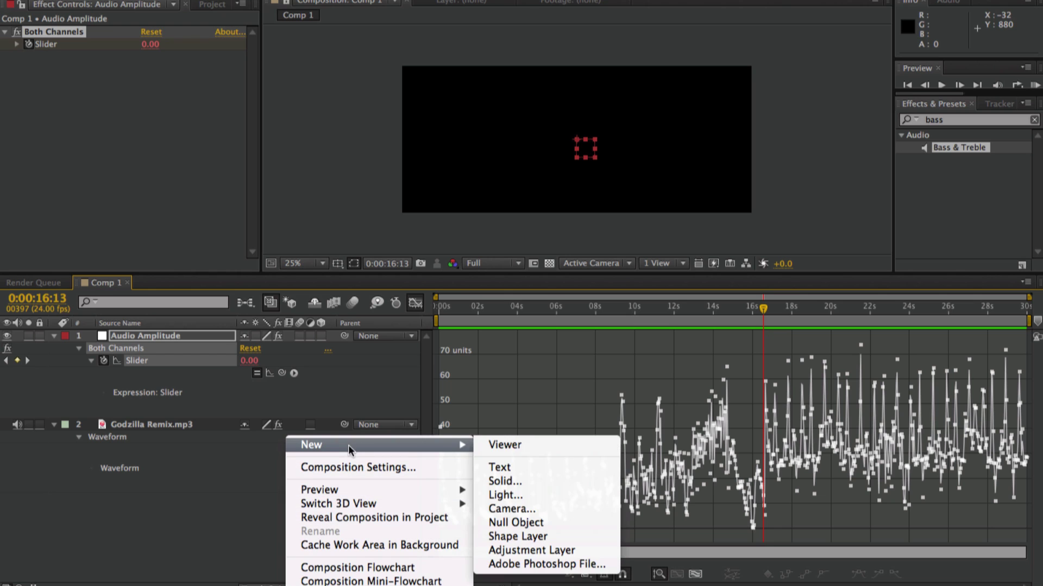
{"action": "left_click", "coordinate": [556, 476]}
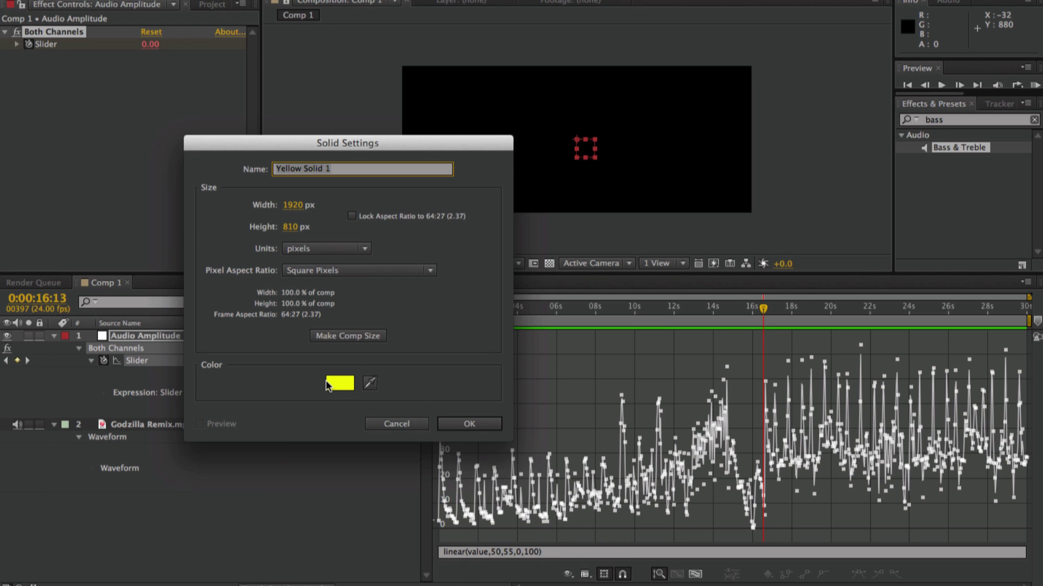
{"action": "left_click", "coordinate": [469, 424]}
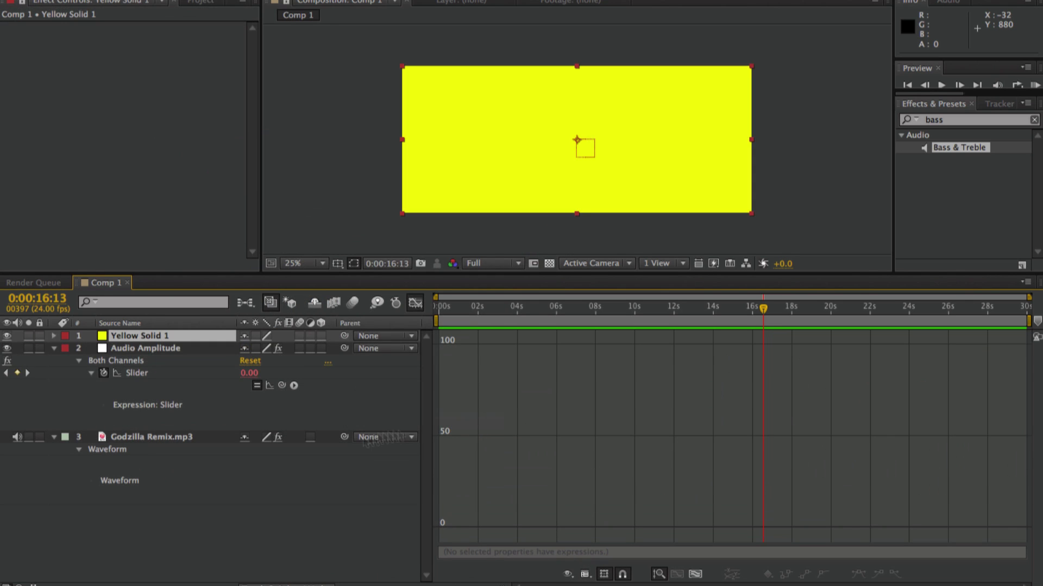
- Collapse the layer properties and reveal only Yellow Solid 1's Opacity and the Audio Amplitude layer's Slider expression
{"action": "left_click", "coordinate": [264, 516]}
{"action": "left_click", "coordinate": [54, 348]}
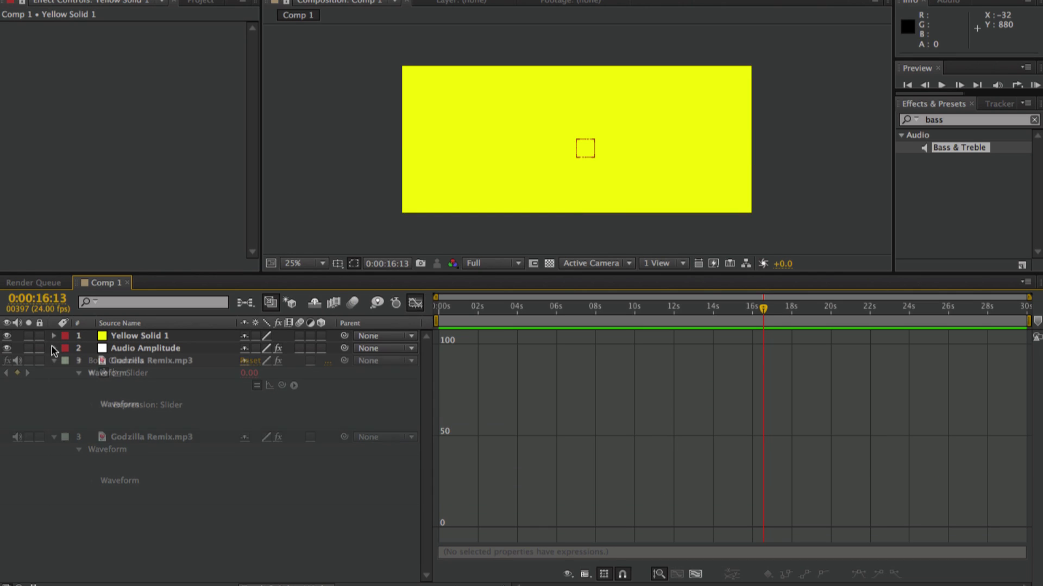
{"action": "left_click", "coordinate": [53, 361]}
{"action": "left_click", "coordinate": [130, 337]}
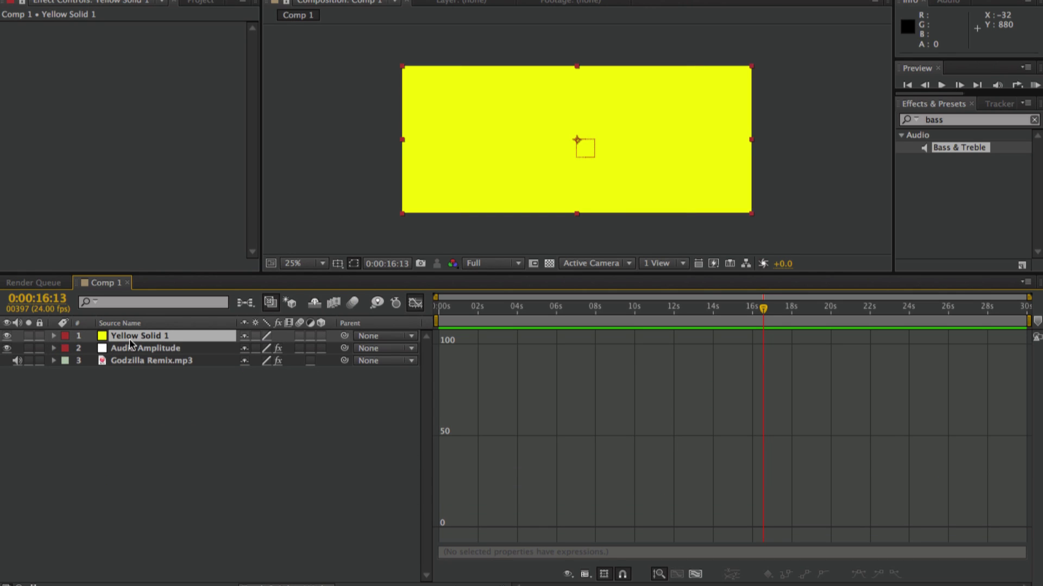
{"action": "key", "text": "t"}
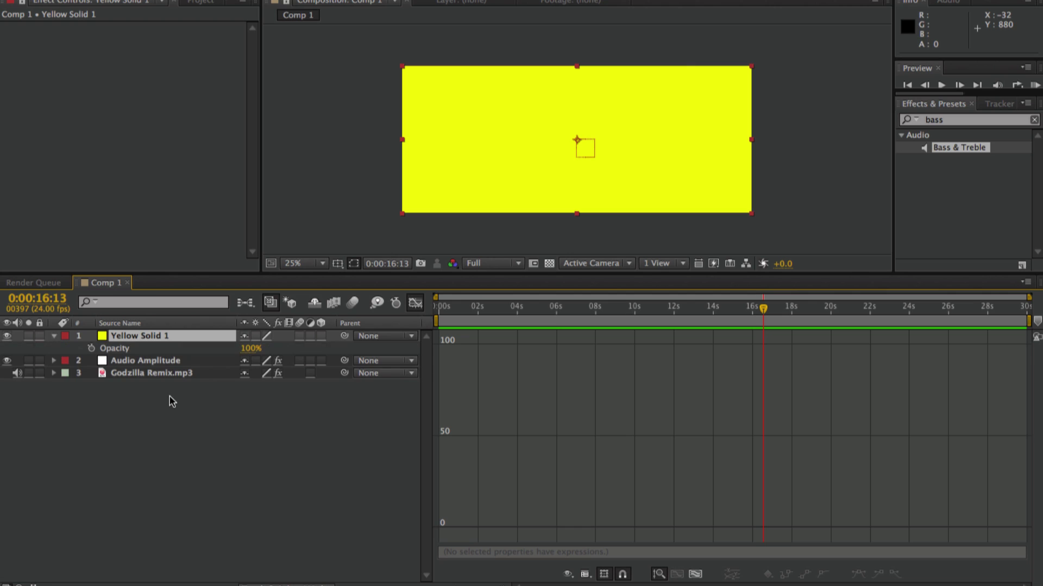
{"action": "left_click", "coordinate": [128, 363]}
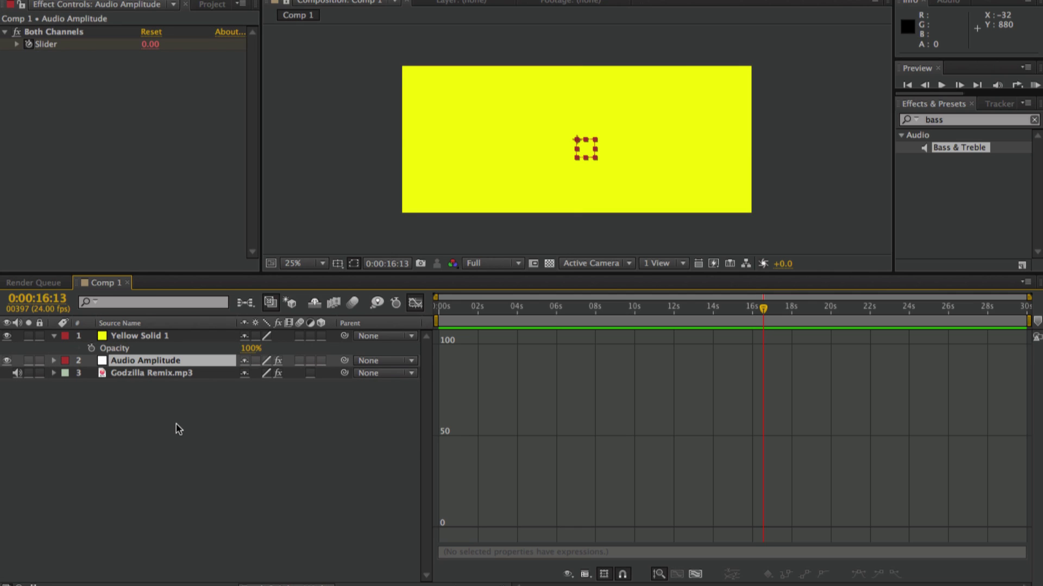
{"action": "key", "text": "e"}
{"action": "key", "text": "e"}
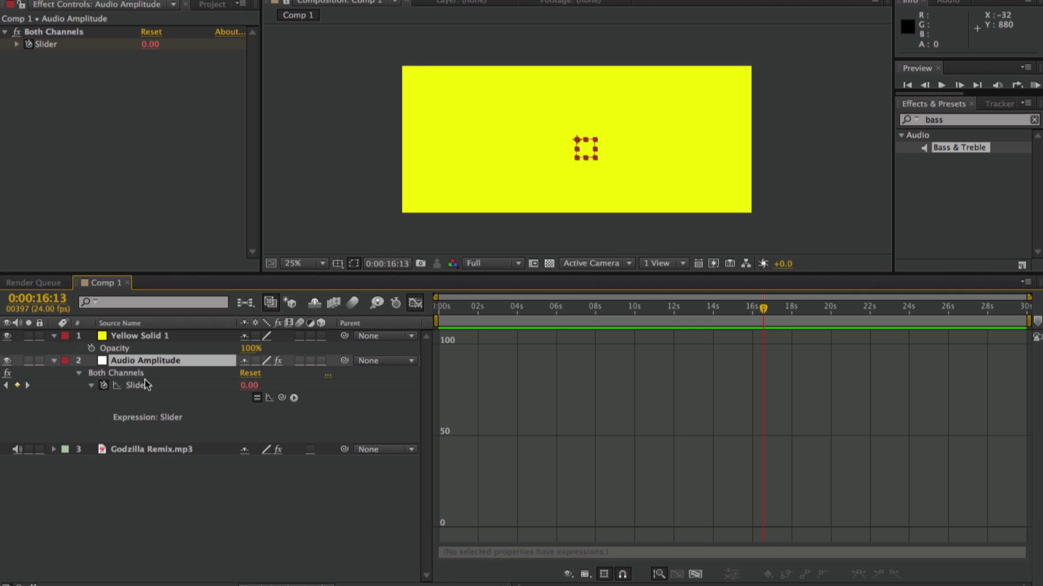
- Add an expression to Yellow Solid 1's Opacity that links it to Audio Amplitude's Both Channels Slider
{"action": "left_click", "coordinate": [101, 348]}
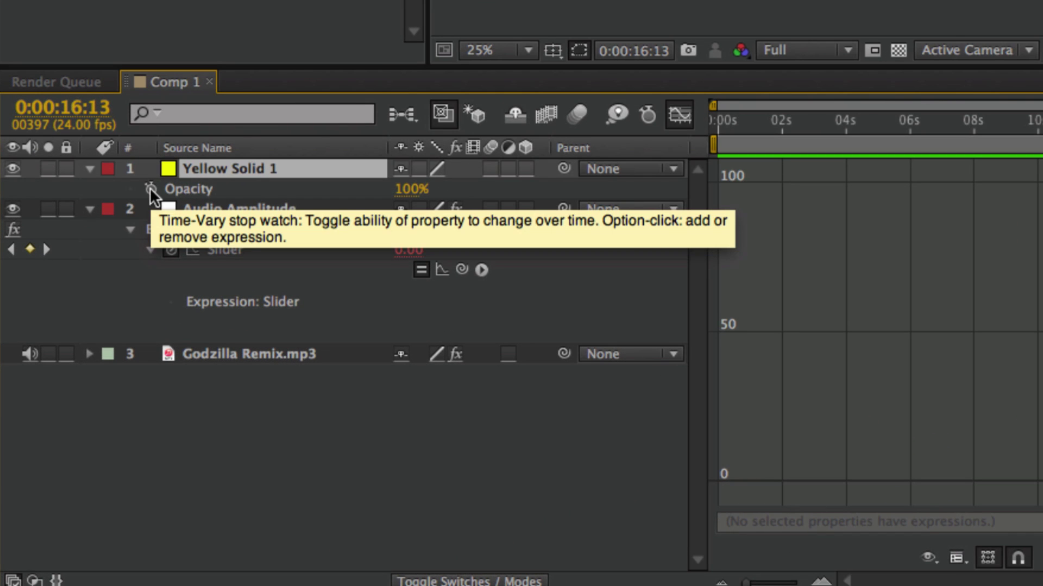
{"action": "left_click", "coordinate": [150, 188], "text": "alt"}
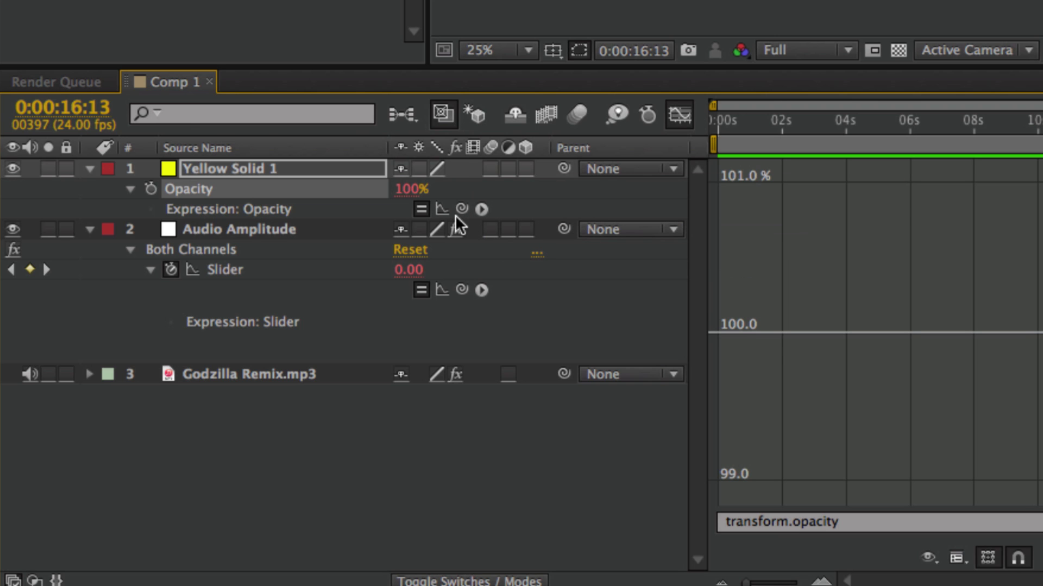
{"action": "left_click_drag", "start_coordinate": [461, 209], "coordinate": [256, 280]}
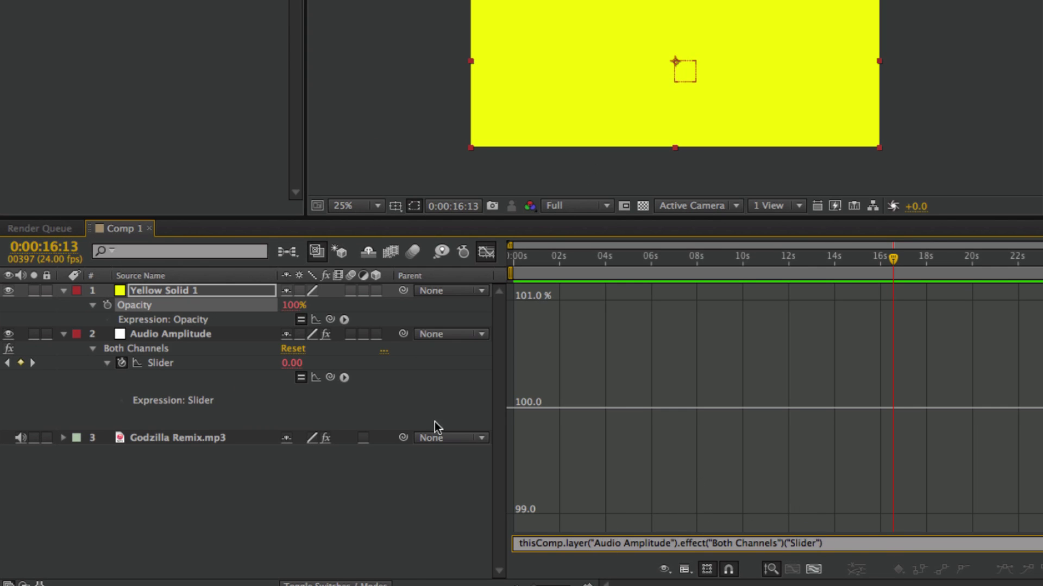
{"action": "left_click", "coordinate": [400, 474]}
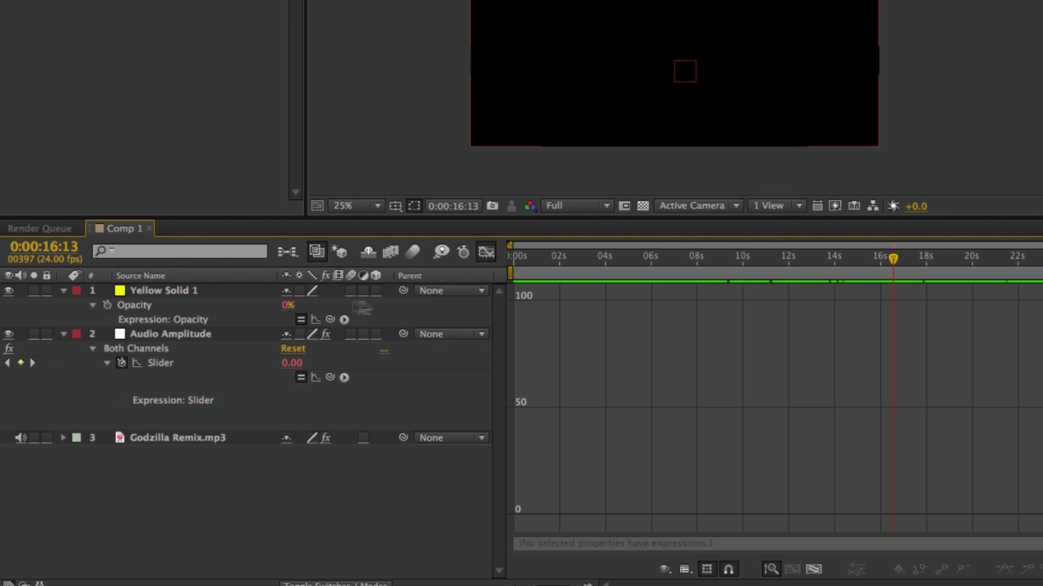
- Run a RAM preview with sound from 0:00:12:12 to examine how the yellow solid reacts to the beats
{"action": "left_click_drag", "start_coordinate": [899, 259], "coordinate": [816, 269]}
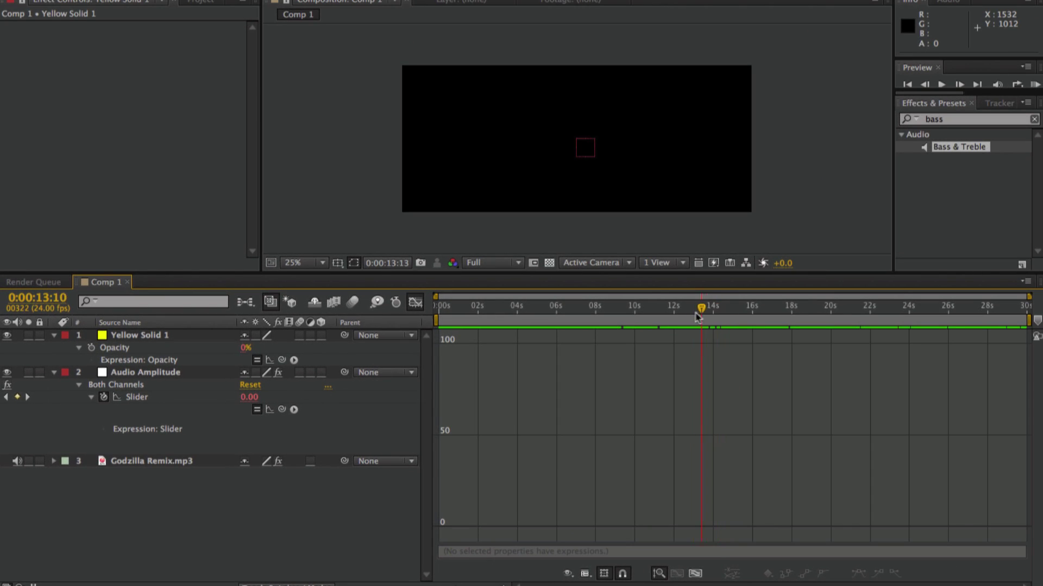
{"action": "left_click_drag", "start_coordinate": [698, 317], "coordinate": [685, 317]}
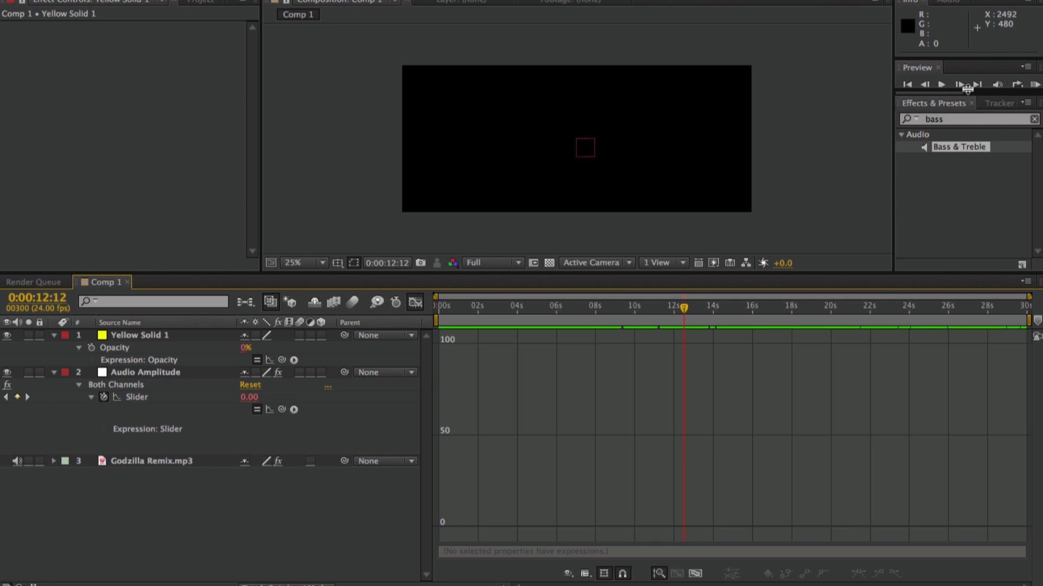
{"action": "left_click_drag", "start_coordinate": [967, 89], "coordinate": [963, 147]}
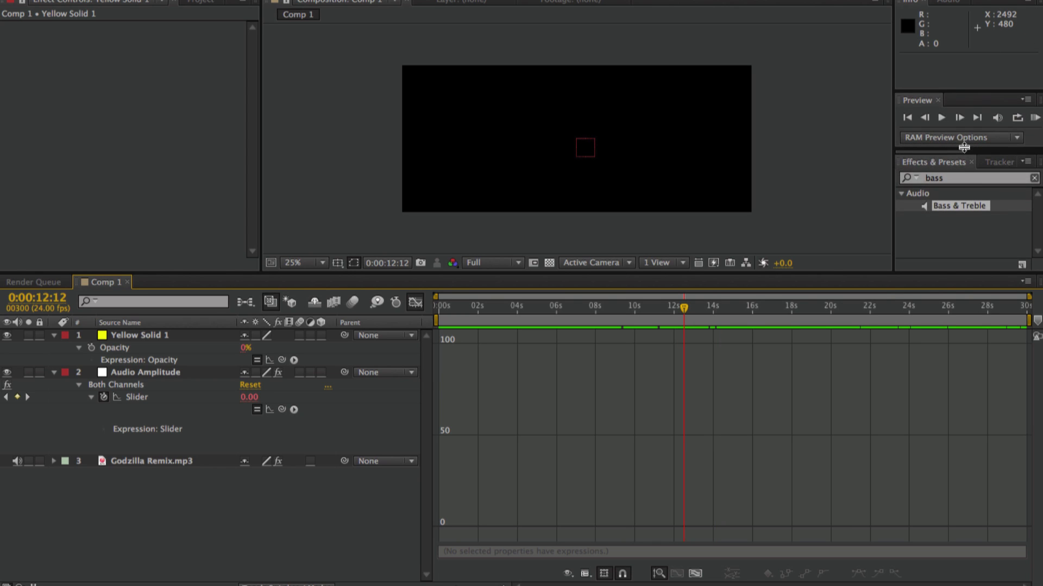
{"action": "key", "text": "XF86AudioRaiseVolume"}
{"action": "left_click", "coordinate": [1034, 118]}
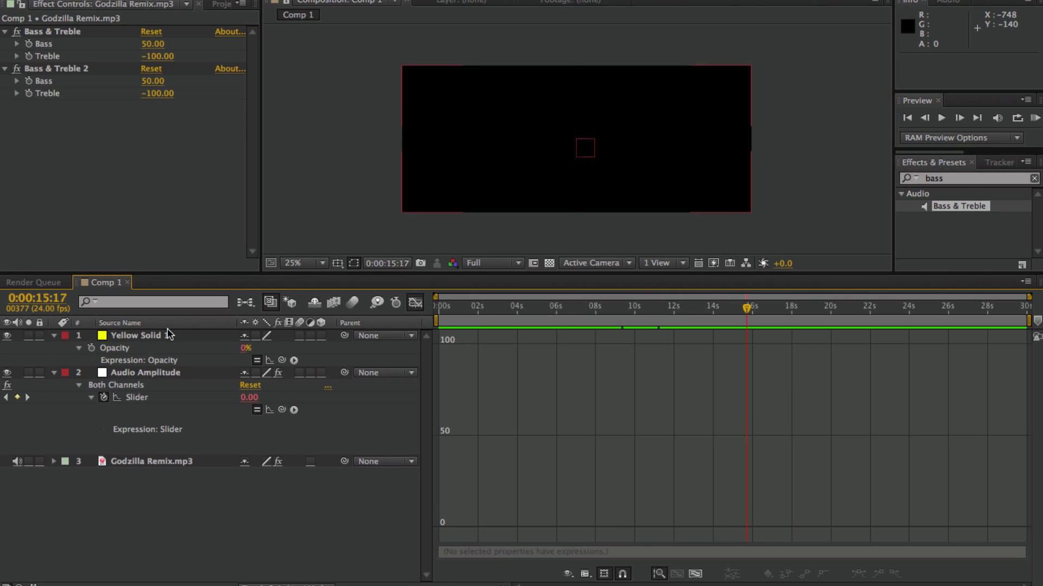
- Create a blue 1920 x 810 px solid layer named OF above Yellow Solid 1
{"action": "left_click", "coordinate": [167, 332]}
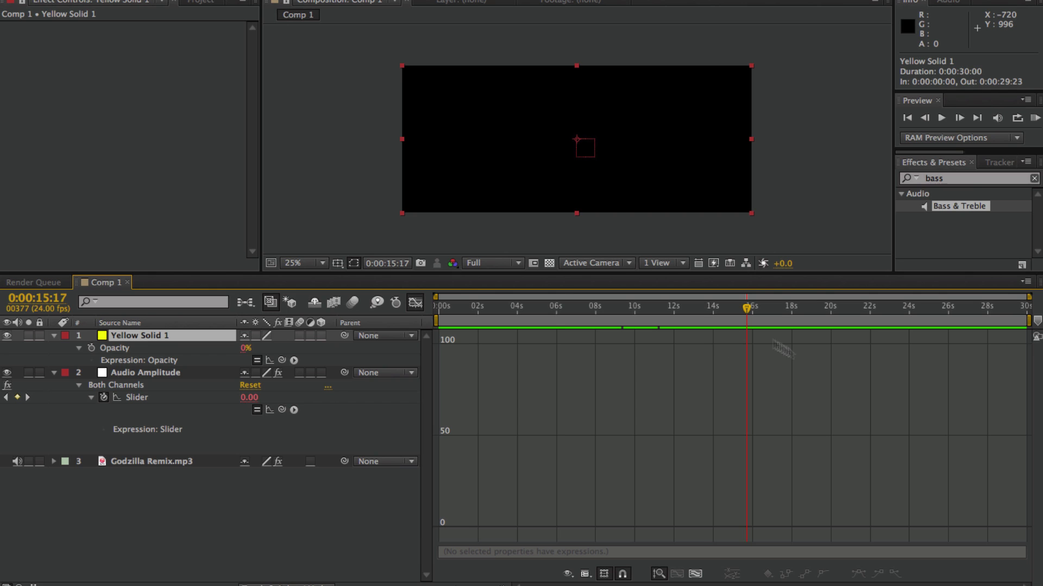
{"action": "right_click", "coordinate": [257, 484]}
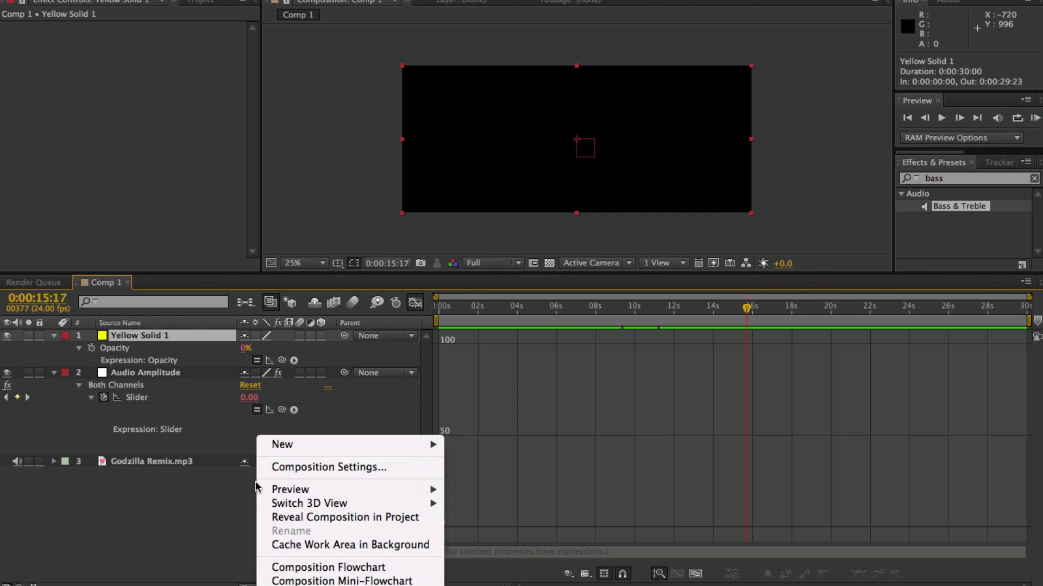
{"action": "mouse_move", "coordinate": [324, 447]}
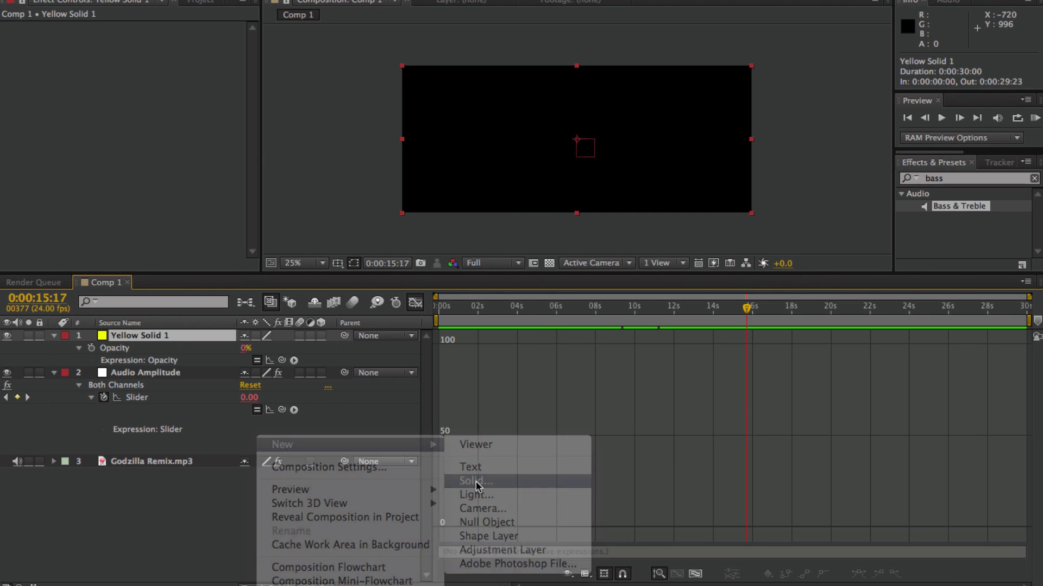
{"action": "left_click", "coordinate": [475, 481]}
{"action": "left_click", "coordinate": [353, 388]}
{"action": "left_click_drag", "start_coordinate": [485, 375], "coordinate": [592, 322]}
{"action": "left_click", "coordinate": [709, 339]}
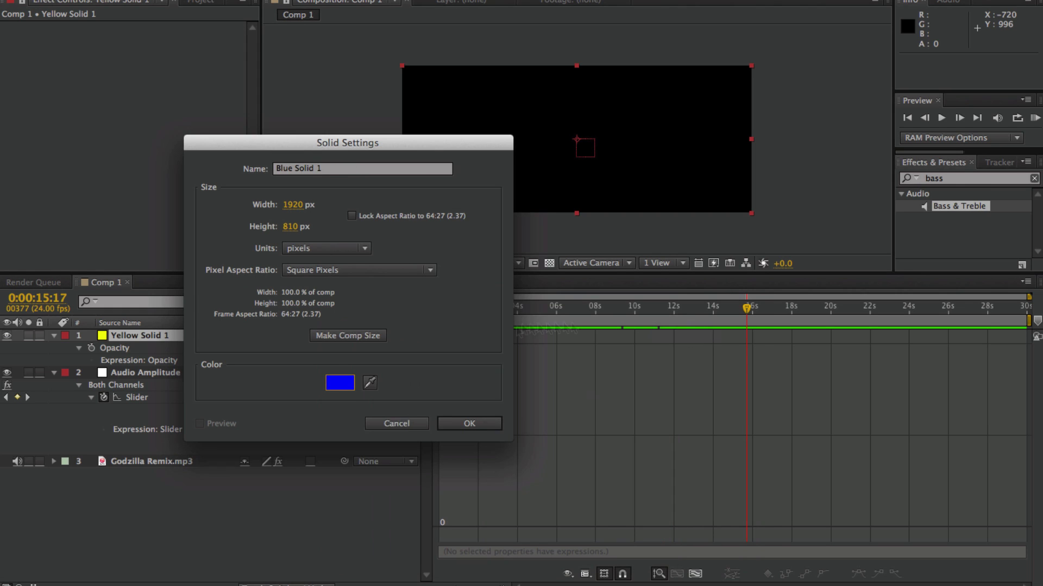
{"action": "left_click", "coordinate": [329, 173]}
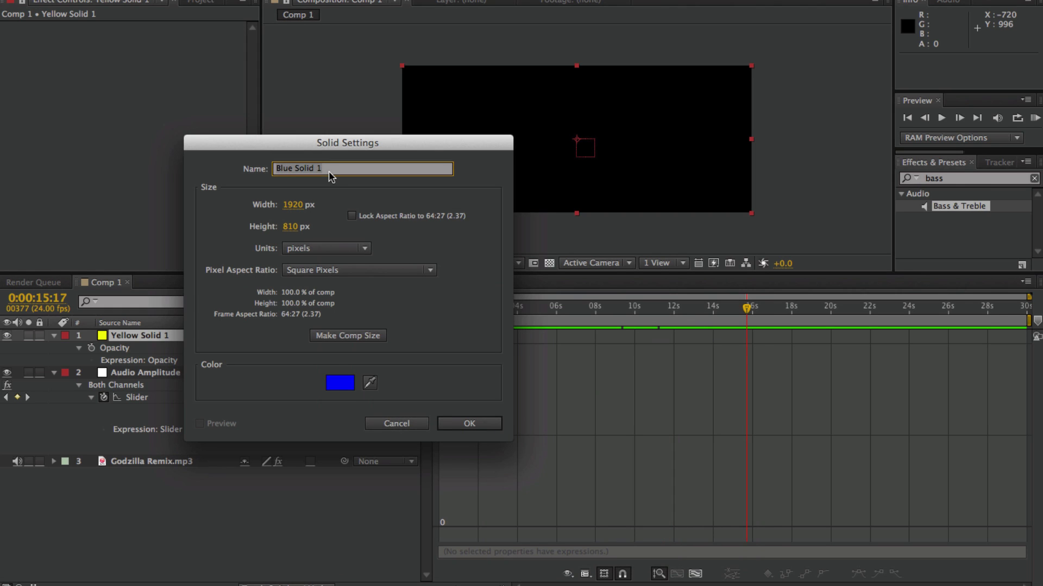
{"action": "type", "text": "OF"}
{"action": "key", "text": "Return"}
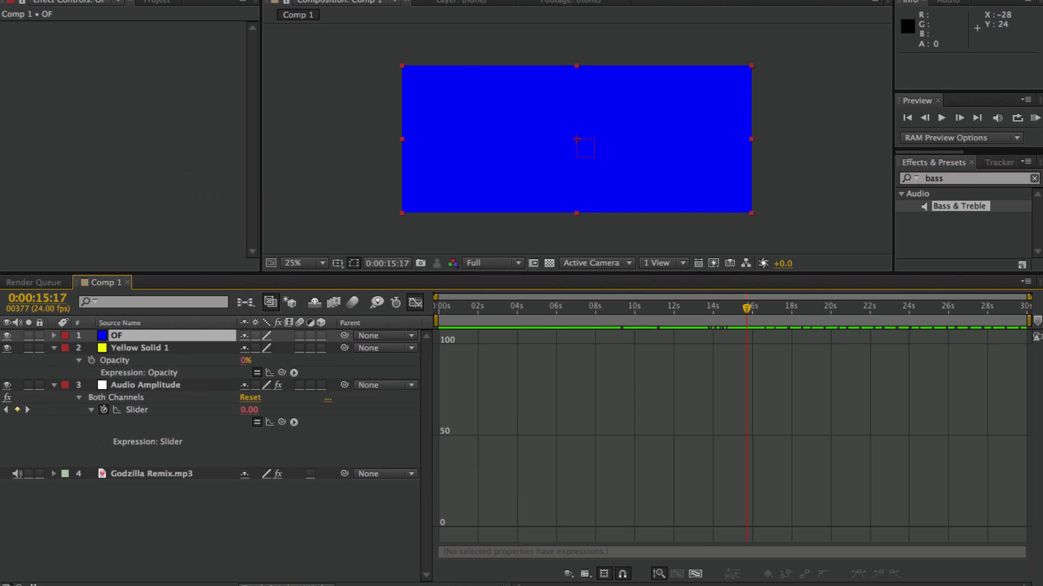
- Apply the Video Copilot Optical Flares effect to the OF layer
{"action": "left_click", "coordinate": [304, 0]}
{"action": "mouse_move", "coordinate": [375, 381]}
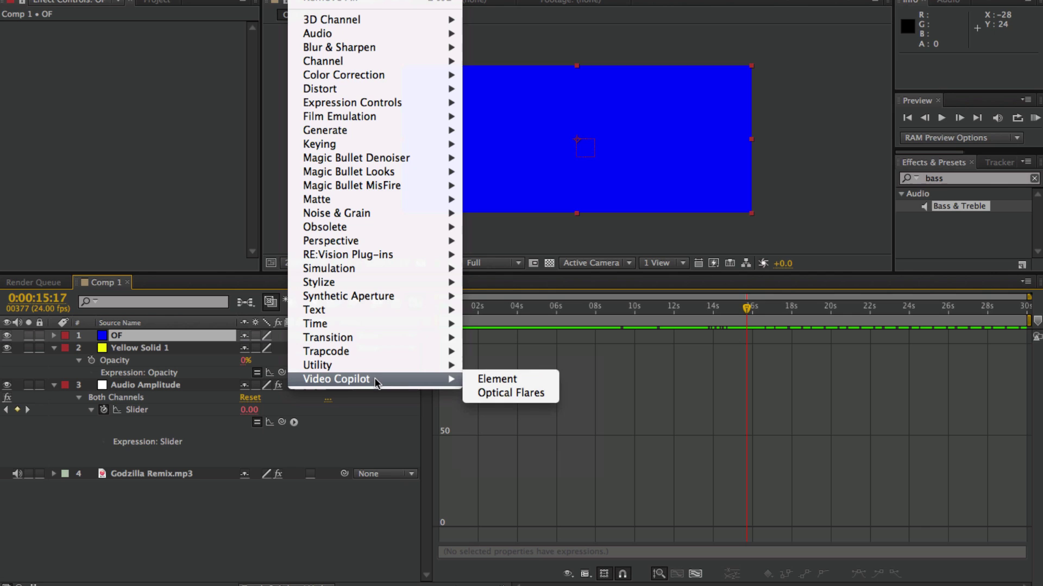
{"action": "left_click", "coordinate": [511, 393]}
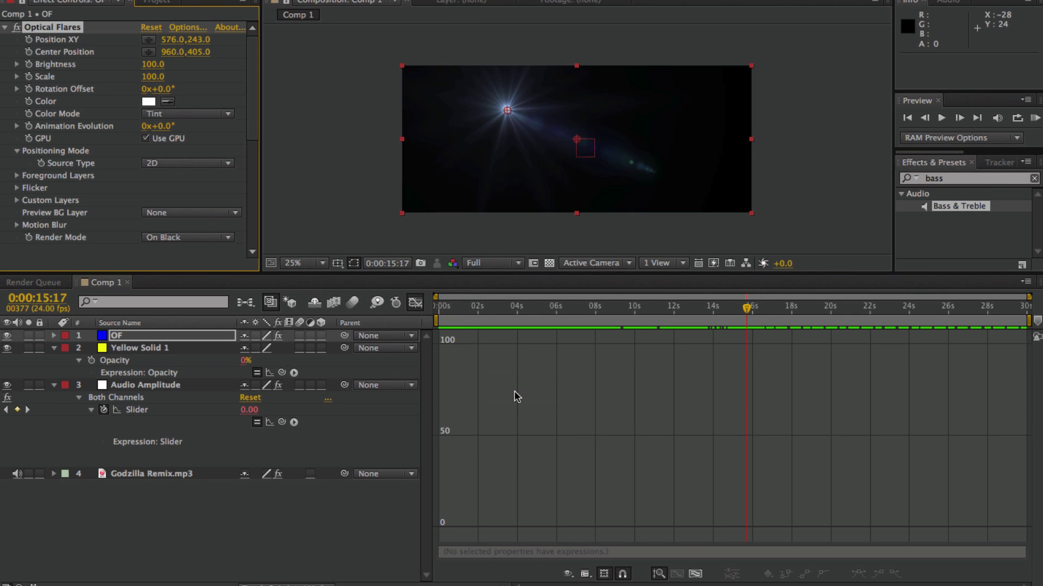
- Add an expression to the Optical Flares Brightness that links it to Audio Amplitude's Both Channels Slider
{"action": "left_click", "coordinate": [149, 337]}
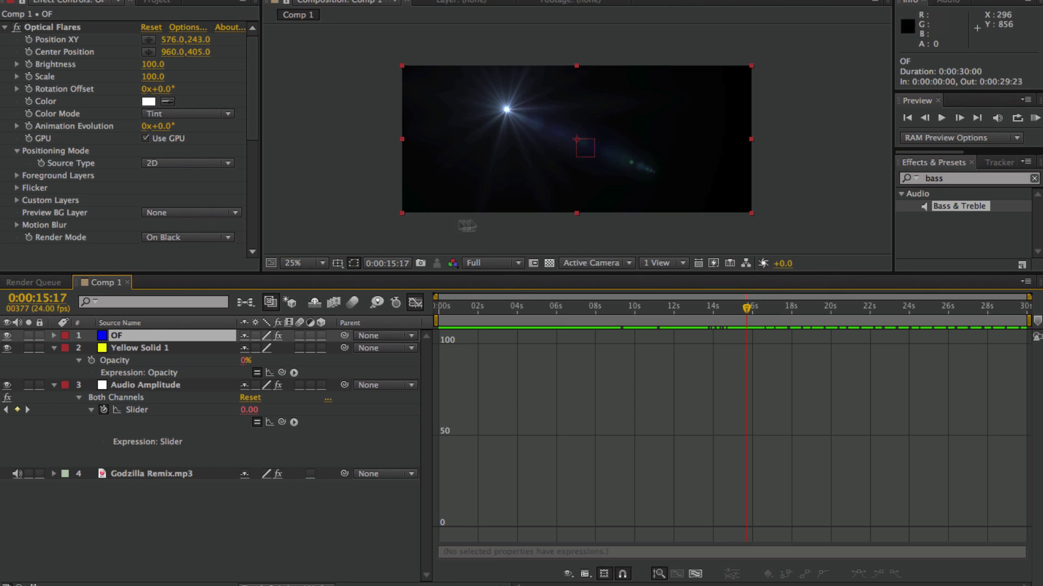
{"action": "left_click", "coordinate": [29, 64], "text": "alt"}
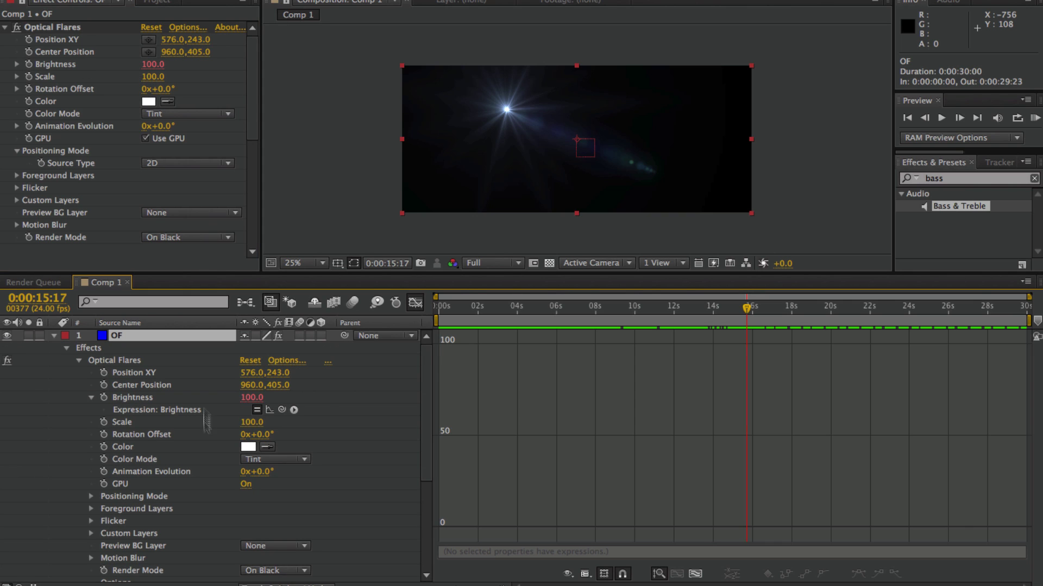
{"action": "scroll", "coordinate": [372, 388], "scroll_direction": "down", "scroll_amount": 3}
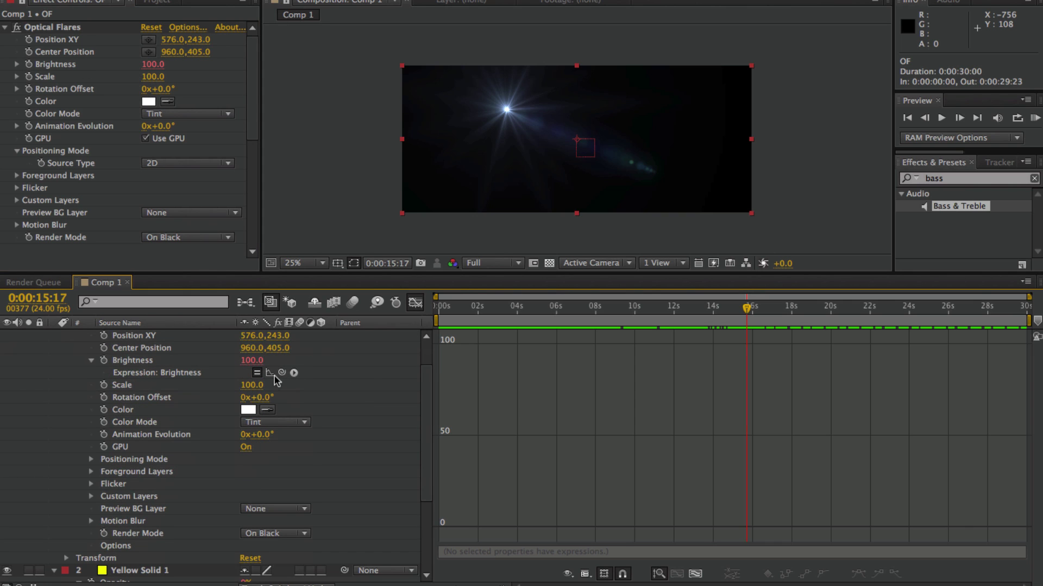
{"action": "left_click_drag", "start_coordinate": [282, 373], "coordinate": [142, 512]}
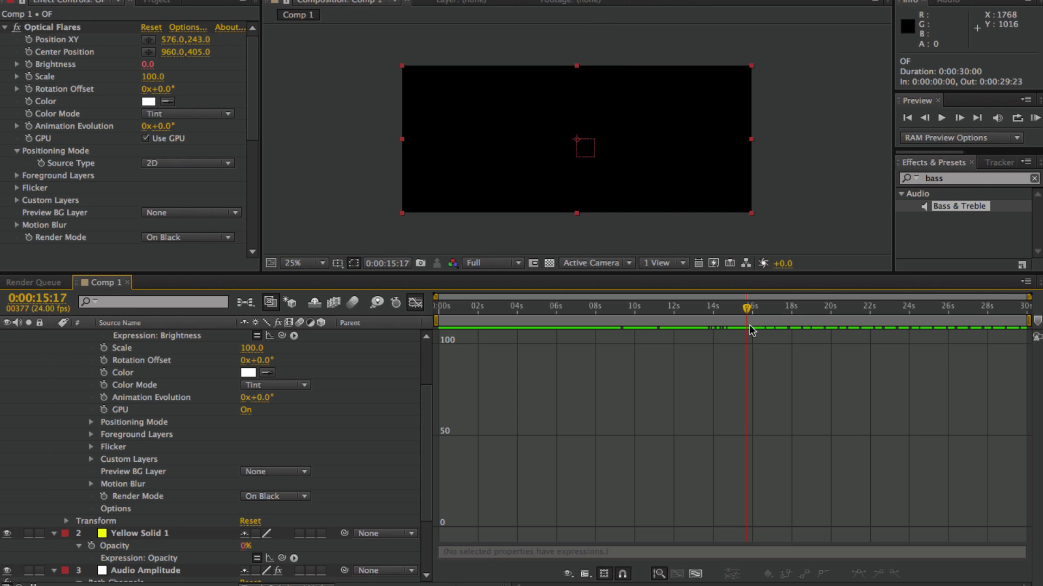
- Scrub the timeline from around 15 seconds to 0:00:24:02 to examine how the flare's brightness follows the beats
{"action": "mouse_move", "coordinate": [743, 313]}
{"action": "left_mouse_down"}
{"action": "mouse_move", "coordinate": [771, 317]}
{"action": "mouse_move", "coordinate": [753, 317]}
{"action": "left_mouse_up"}
{"action": "left_click_drag", "start_coordinate": [752, 317], "coordinate": [734, 318]}
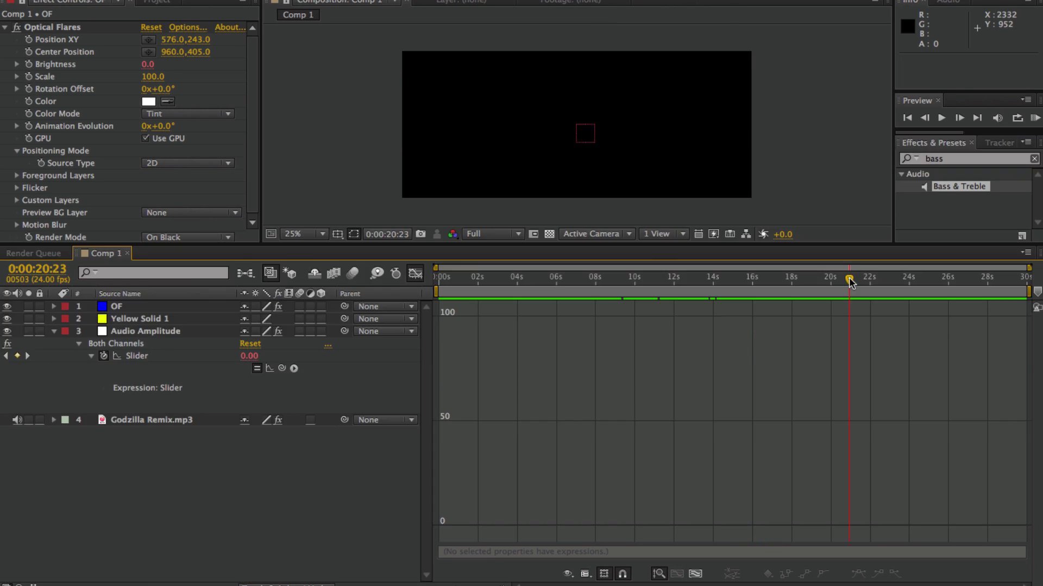
{"action": "left_click_drag", "start_coordinate": [851, 283], "coordinate": [912, 280]}
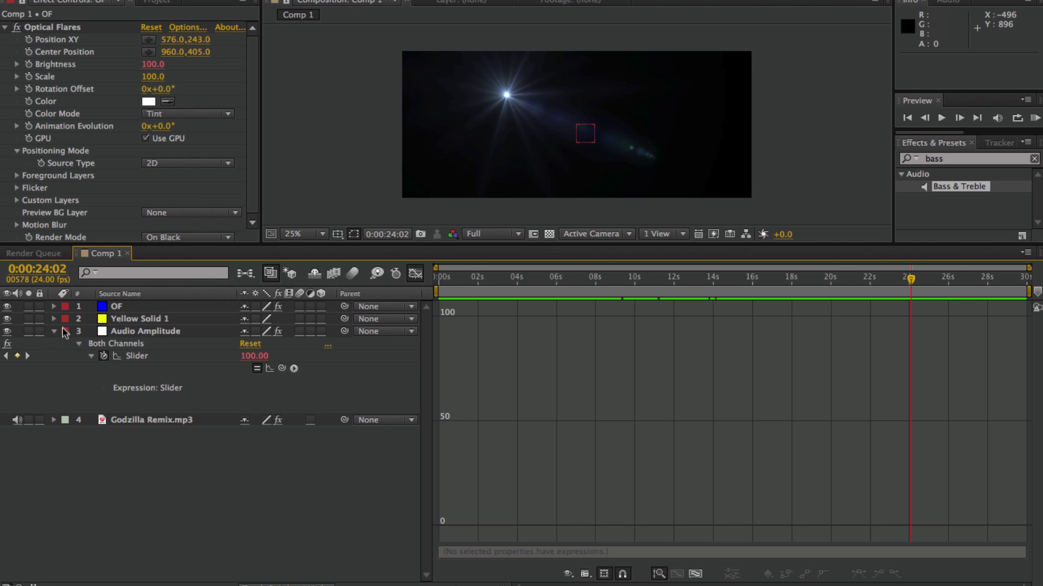
- Multiply the OF layer's Optical Flares Brightness expression by 2
{"action": "left_click", "coordinate": [53, 308]}
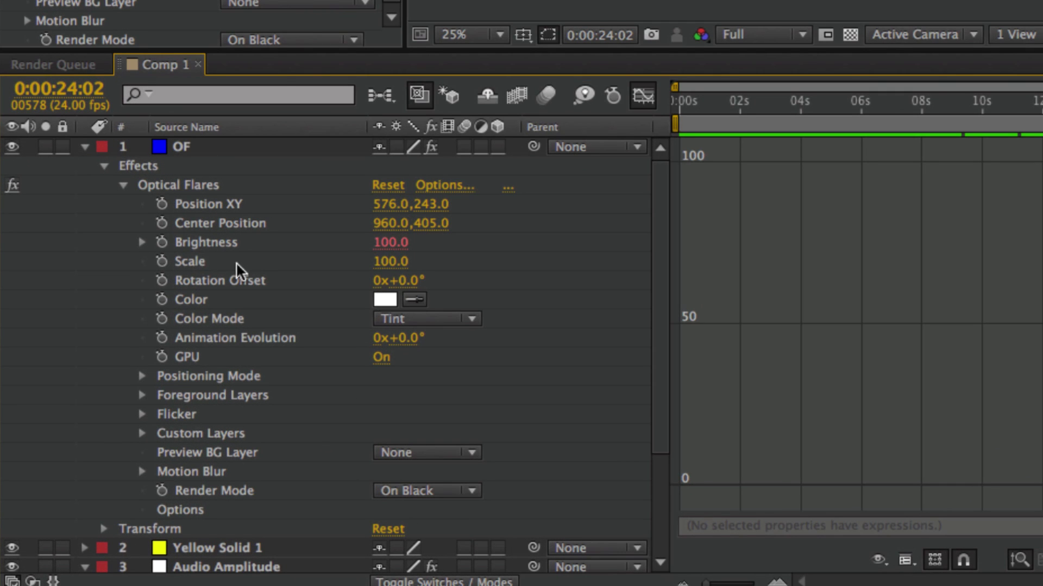
{"action": "left_click", "coordinate": [197, 246]}
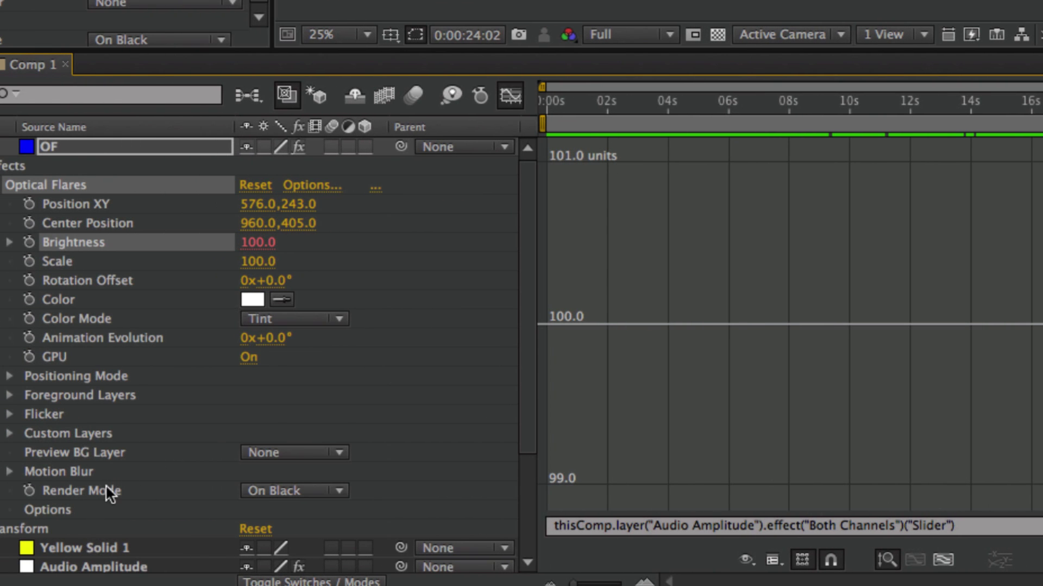
{"action": "scroll", "coordinate": [107, 488], "scroll_direction": "down", "scroll_amount": 3}
{"action": "scroll", "coordinate": [112, 384], "scroll_direction": "up", "scroll_amount": 1}
{"action": "scroll", "coordinate": [172, 251], "scroll_direction": "up", "scroll_amount": 3}
{"action": "left_click", "coordinate": [985, 526]}
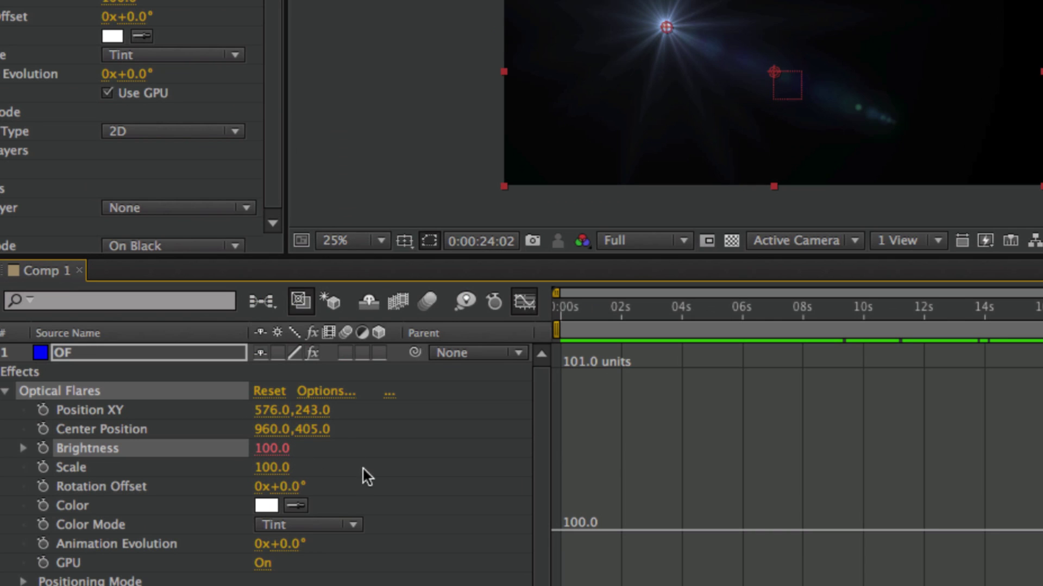
{"action": "left_click", "coordinate": [356, 442]}
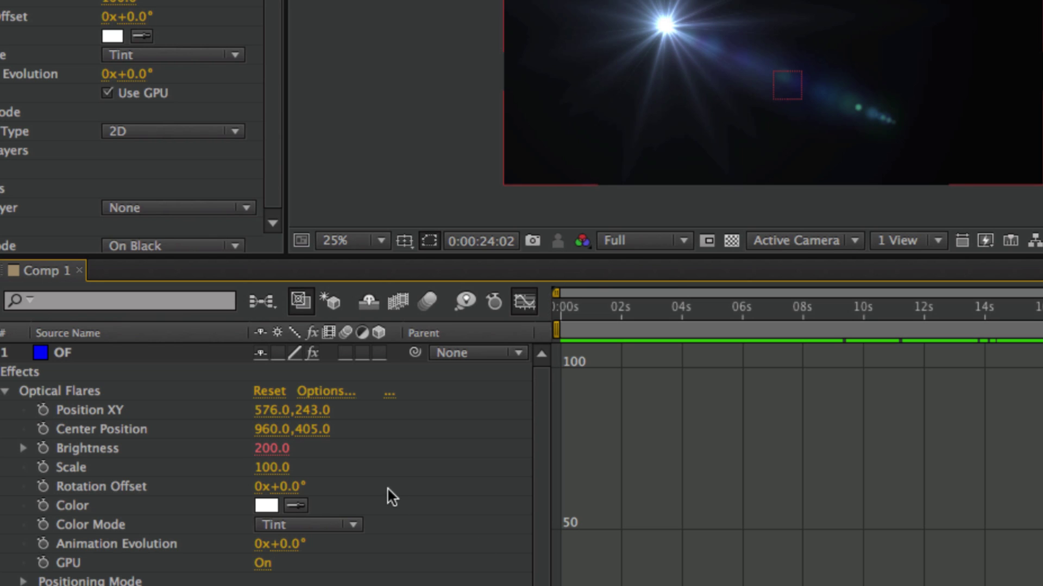
- Compare the OF layer's Brightness expression with the Audio Amplitude layer's Slider expression and its keyframe graph
{"action": "left_click", "coordinate": [120, 452]}
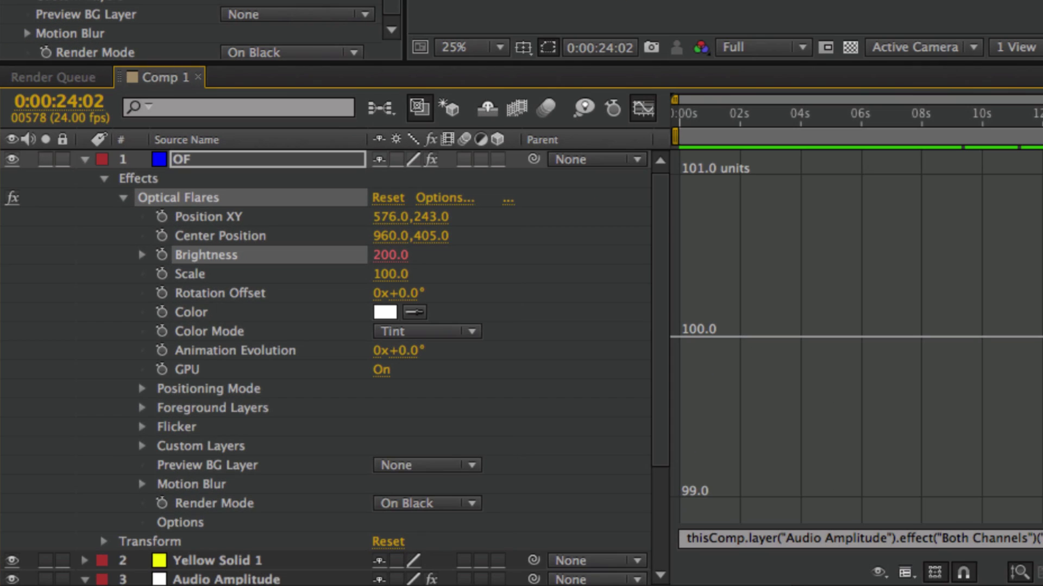
{"action": "scroll", "coordinate": [477, 353], "scroll_direction": "down", "scroll_amount": 5}
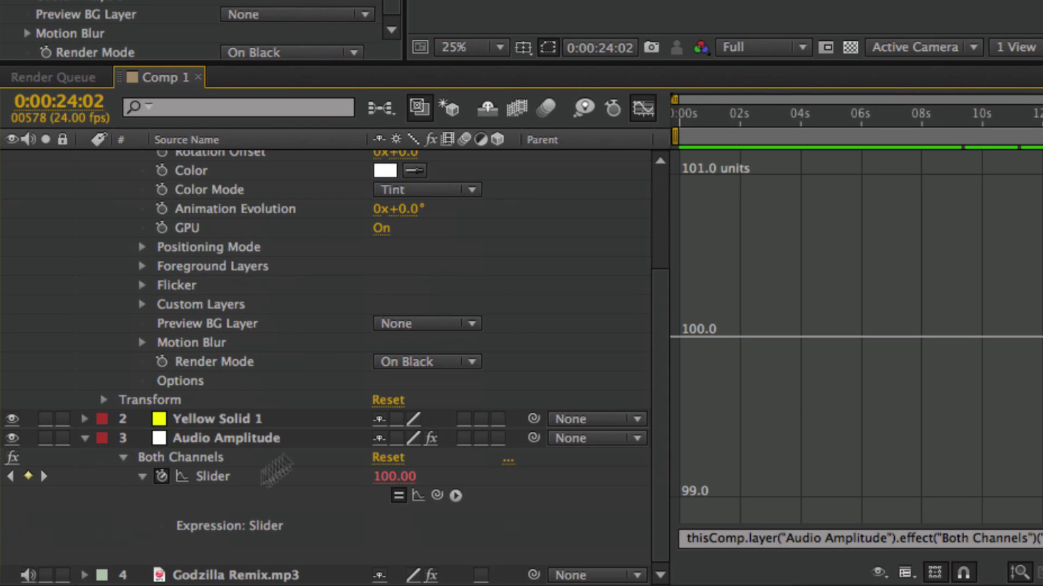
{"action": "left_click", "coordinate": [219, 478]}
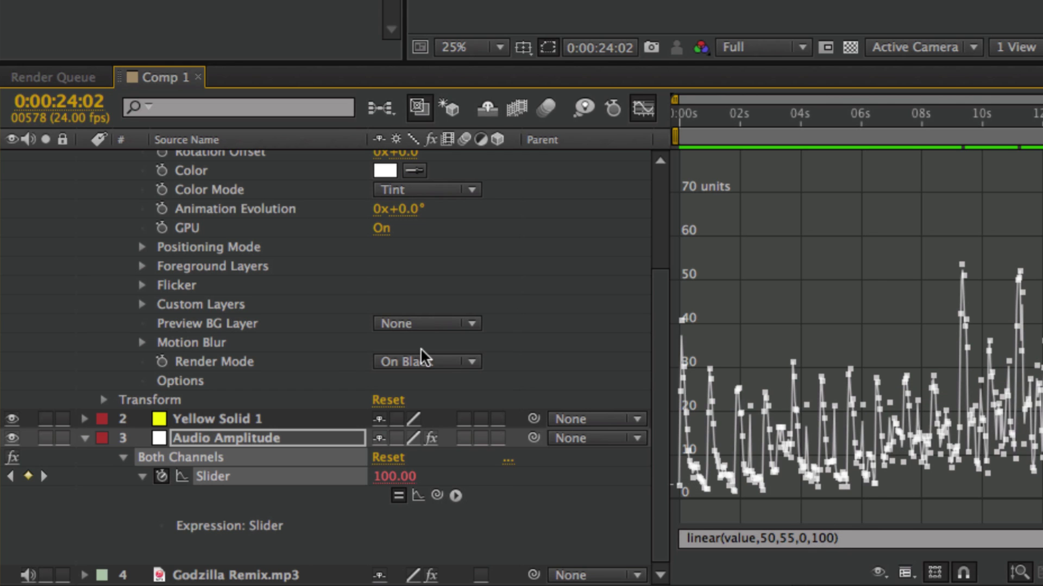
{"action": "scroll", "coordinate": [421, 354], "scroll_direction": "up", "scroll_amount": 8}
{"action": "left_click", "coordinate": [158, 321]}
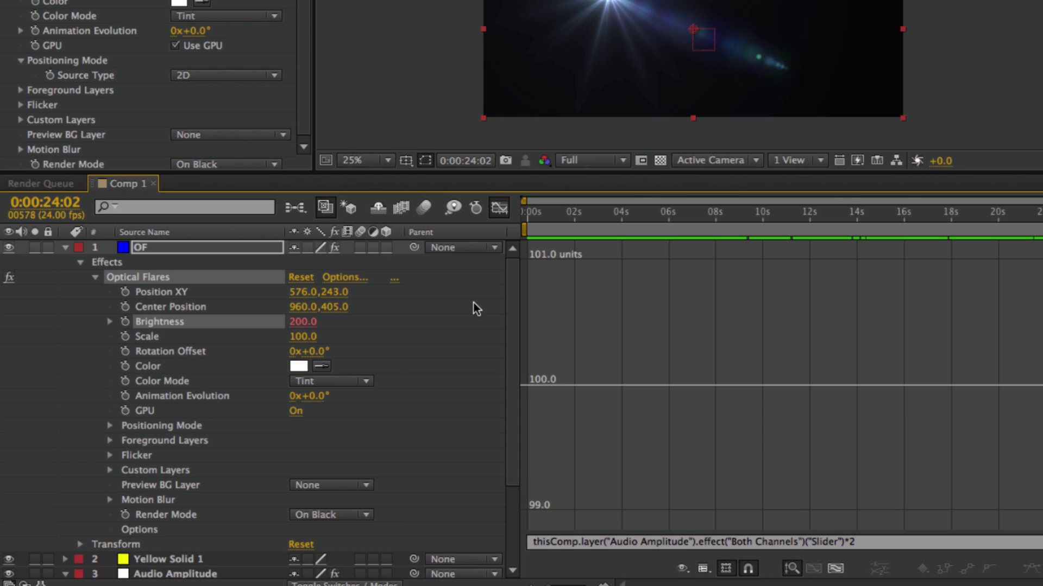
{"action": "left_click", "coordinate": [168, 326]}
- Try multiplying the linear expression on Audio Amplitude's Both Channels Slider by 2
{"action": "left_click", "coordinate": [66, 248]}
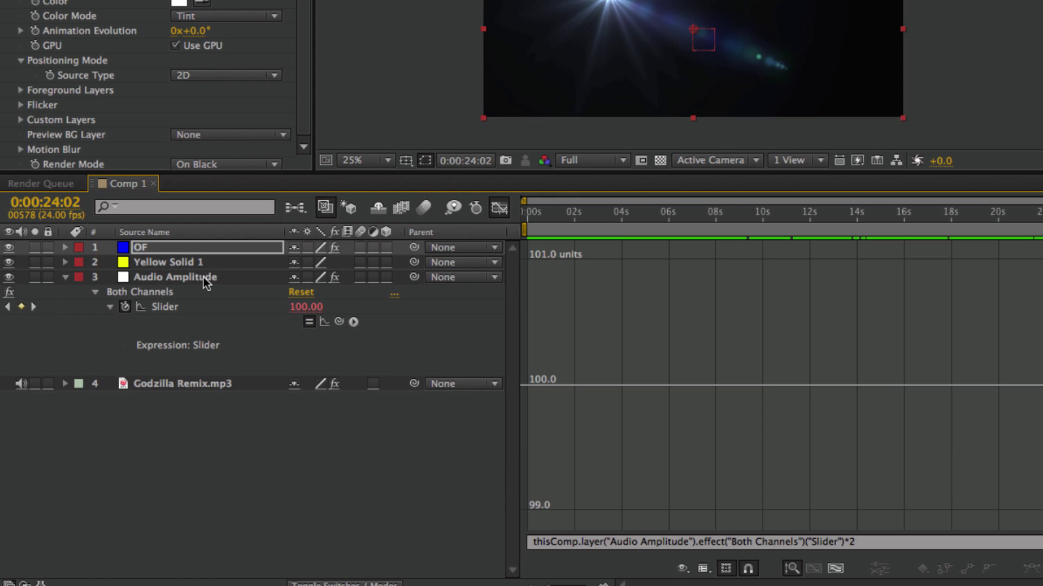
{"action": "left_click", "coordinate": [167, 311]}
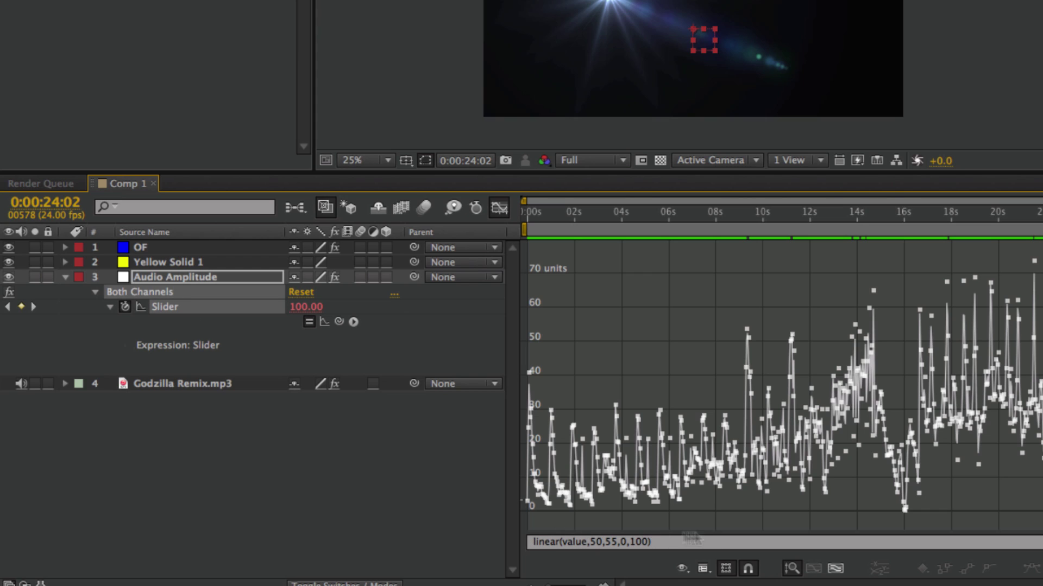
{"action": "left_click", "coordinate": [666, 542]}
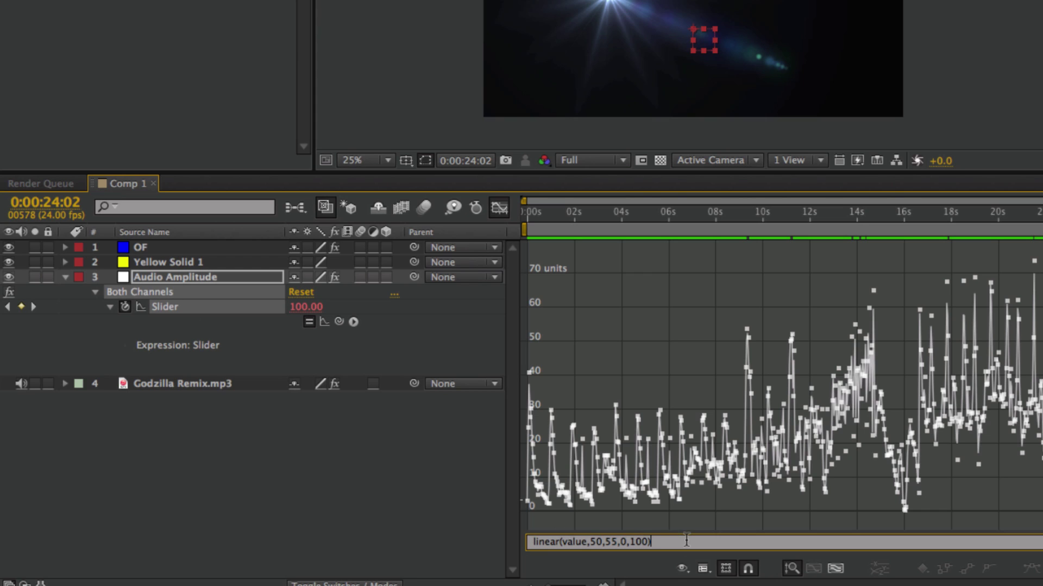
{"action": "type", "text": "*2"}
{"action": "left_click", "coordinate": [369, 483]}
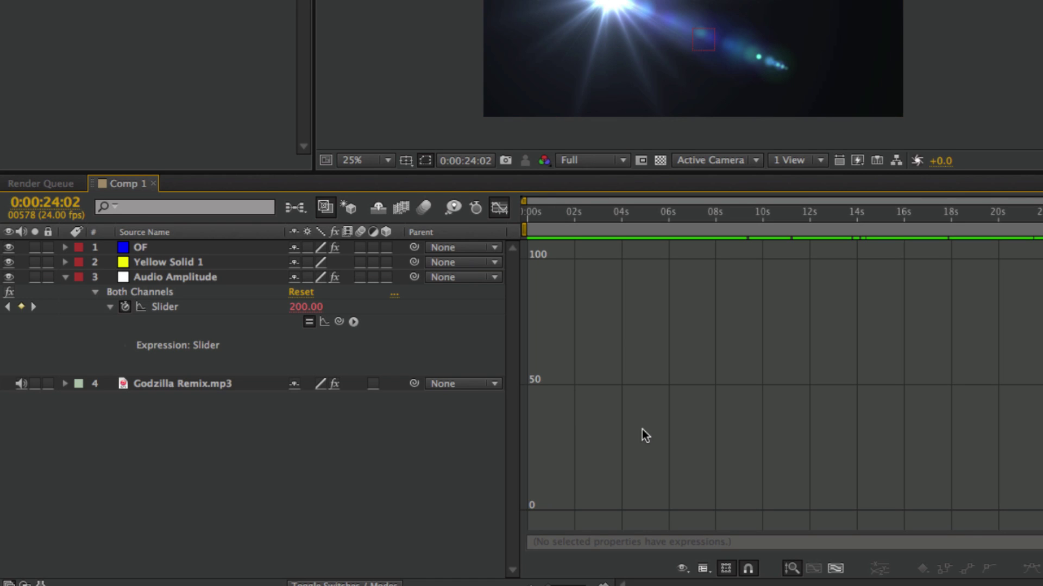
- Examine how the multiplied Slider expression feeds into the OF layer's Brightness expression
{"action": "left_click", "coordinate": [170, 307]}
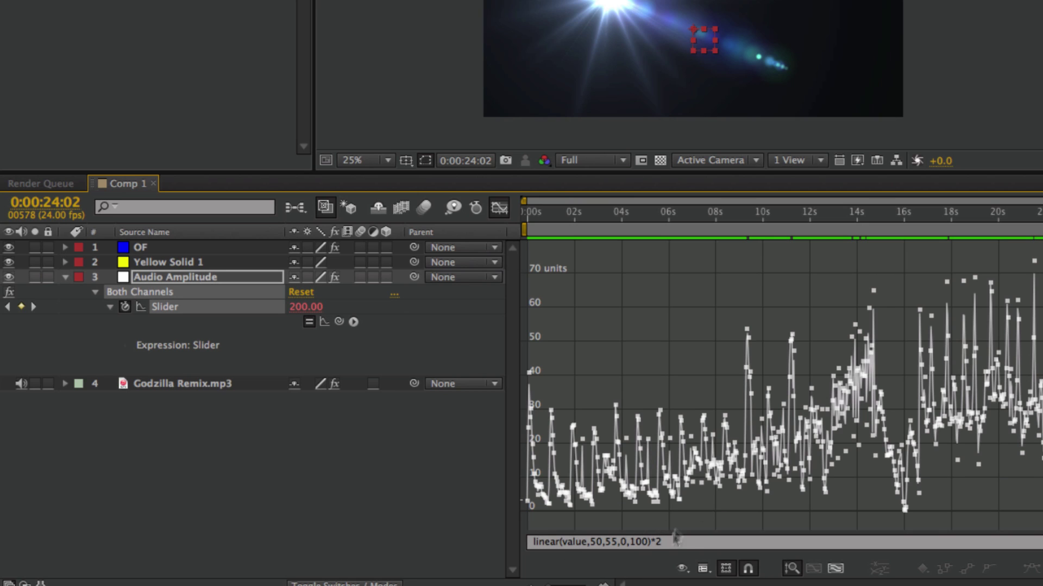
{"action": "left_click", "coordinate": [139, 247]}
{"action": "left_click", "coordinate": [65, 247]}
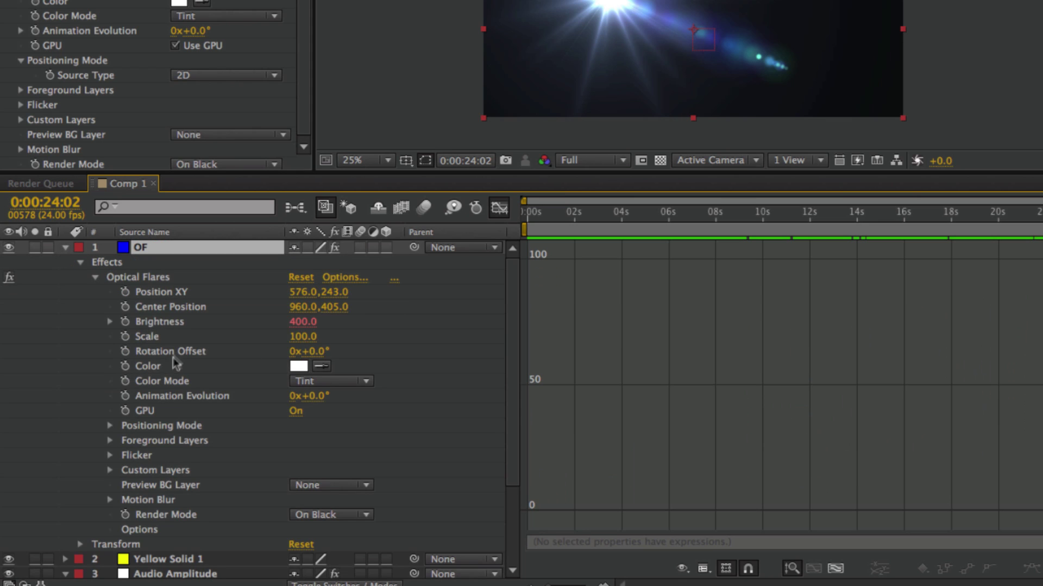
{"action": "left_click", "coordinate": [149, 324]}
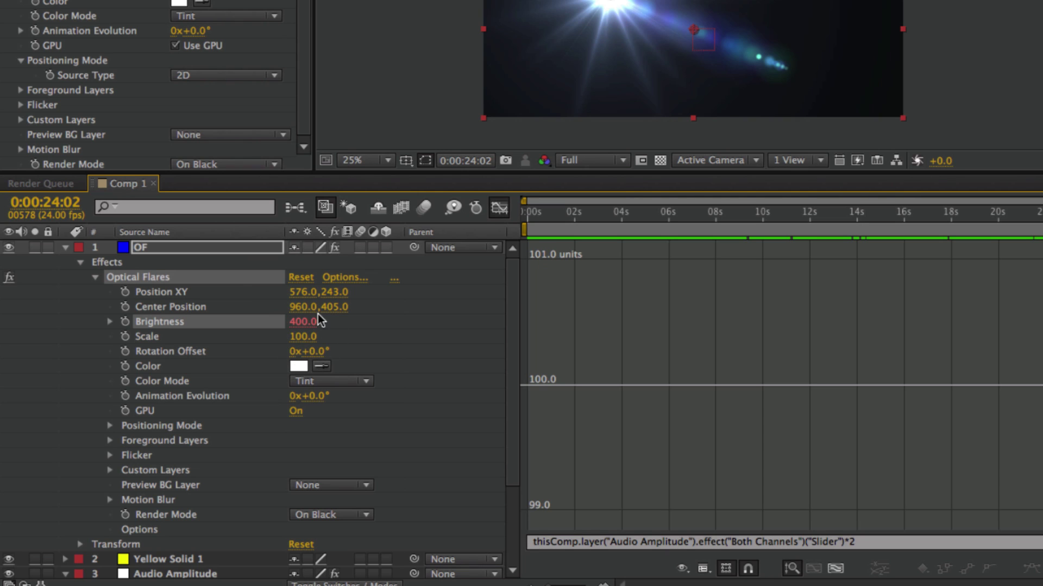
{"action": "left_click", "coordinate": [67, 248]}
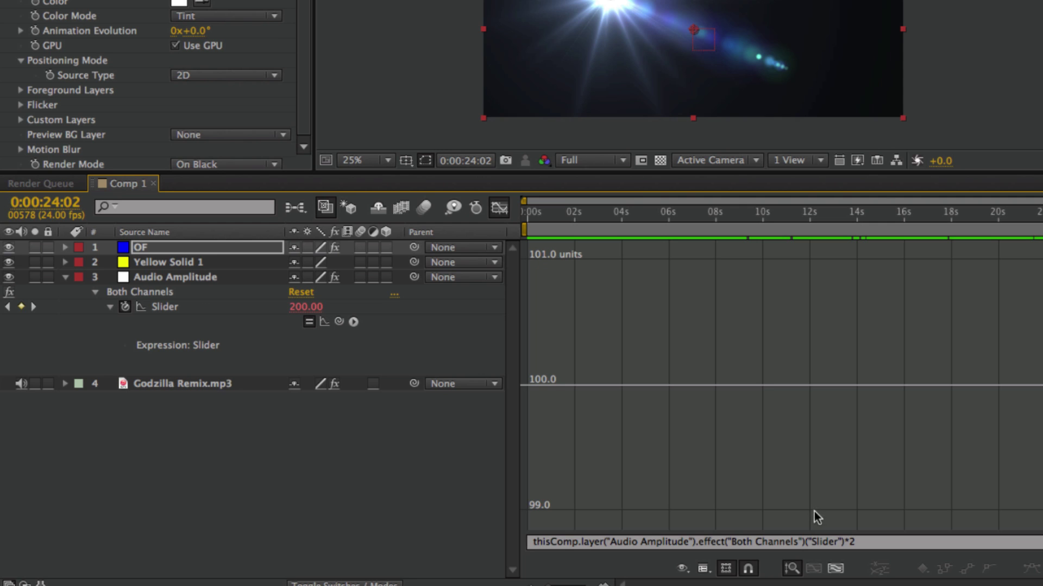
{"action": "left_click", "coordinate": [178, 307]}
{"action": "mouse_move", "coordinate": [914, 450]}
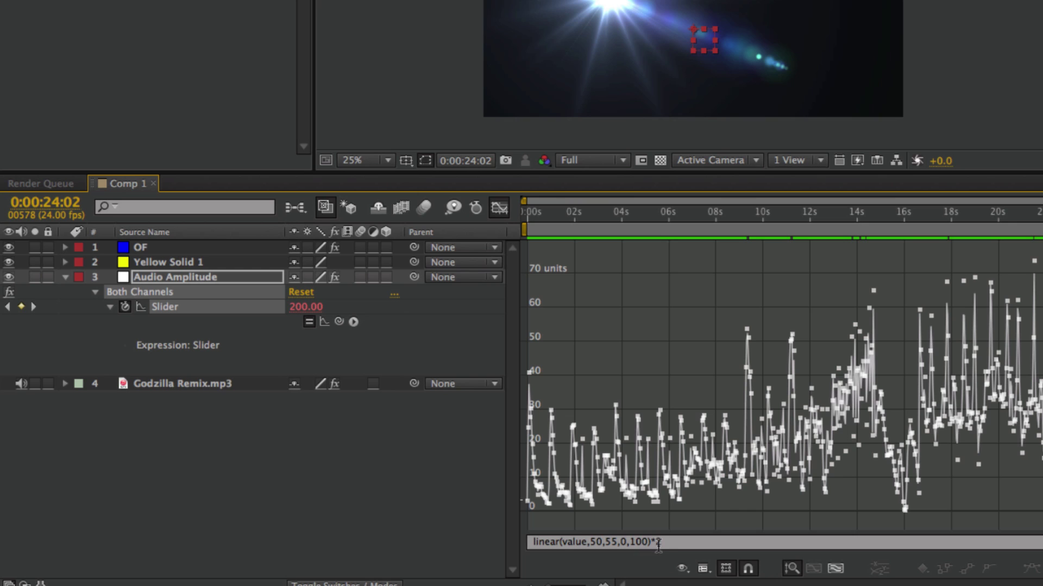
{"action": "left_click", "coordinate": [136, 249]}
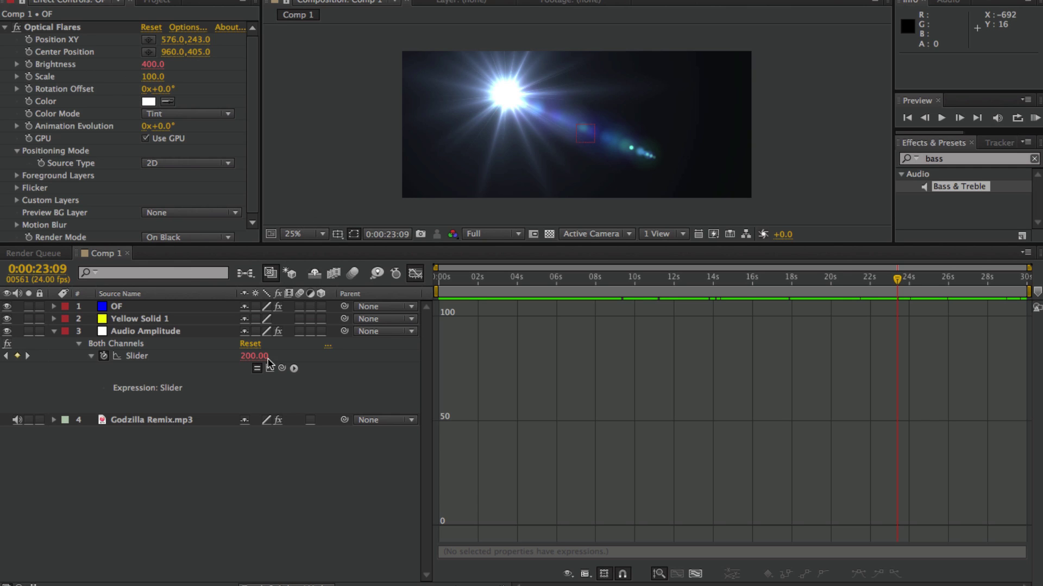
- Remove the *2 multiplier from the Both Channels Slider expression, leaving linear(value,50,55,0,100)
{"action": "left_click", "coordinate": [131, 356]}
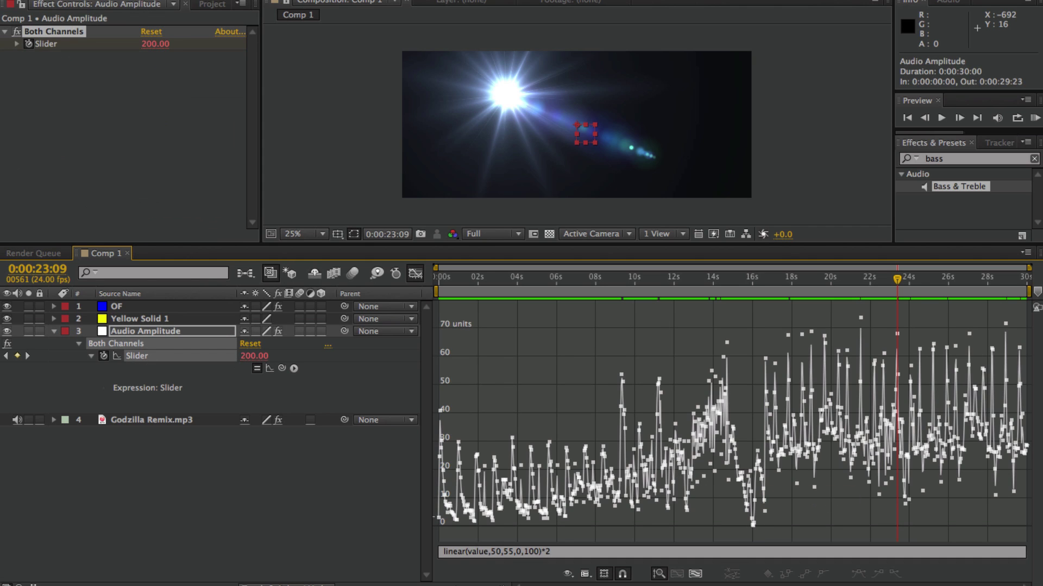
{"action": "left_click", "coordinate": [560, 553]}
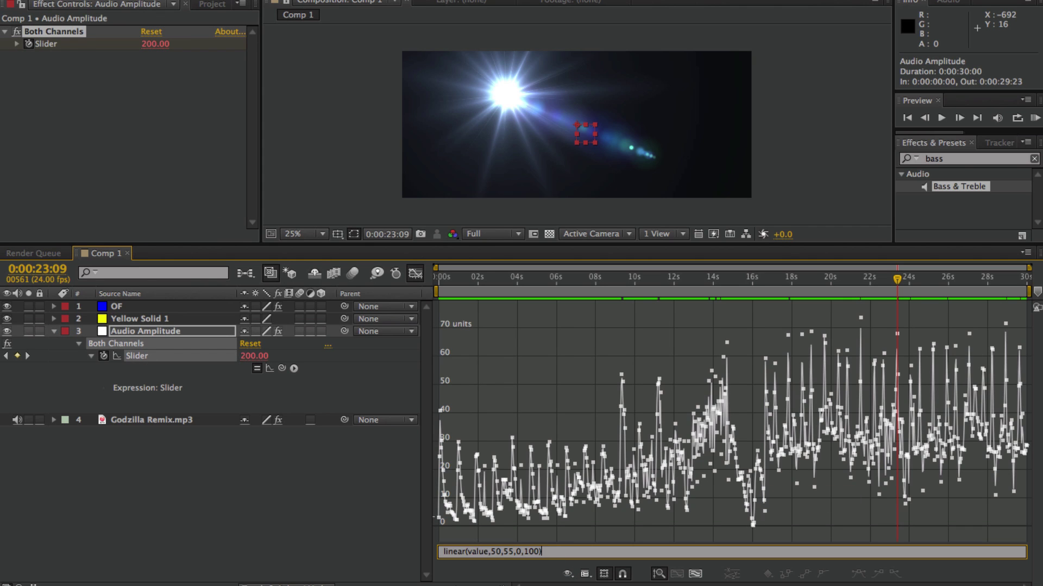
{"action": "left_click", "coordinate": [245, 512]}
- Delete both Bass & Treble effects from the Godzilla Remix.mp3 layer
{"action": "left_click", "coordinate": [146, 421]}
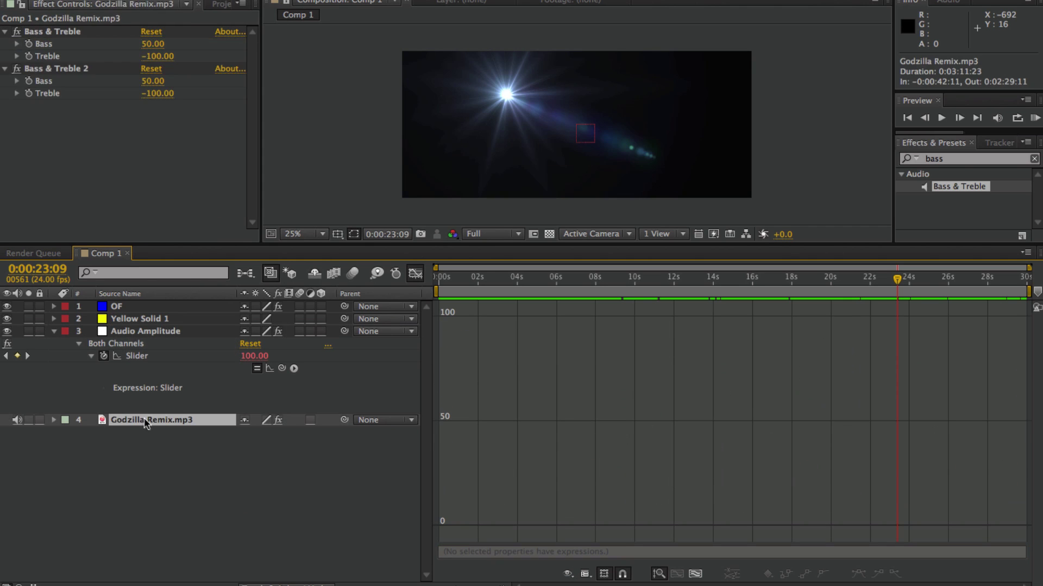
{"action": "left_click", "coordinate": [43, 32]}
{"action": "key", "text": "Delete"}
{"action": "left_click", "coordinate": [42, 32]}
{"action": "key", "text": "Delete"}
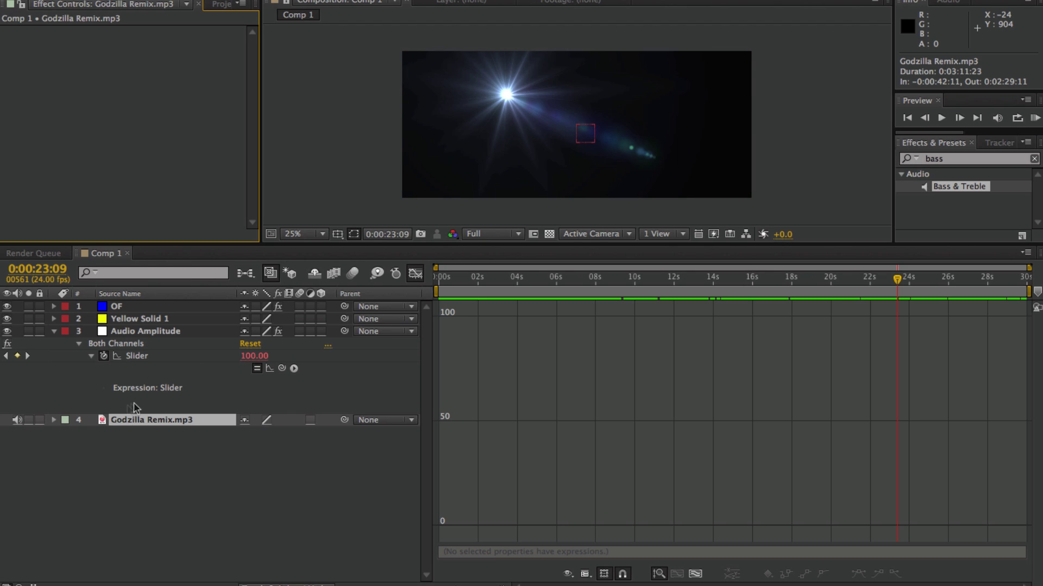
- Review the Audio Amplitude layer's Both Channels Slider keyframes and expression
{"action": "left_click", "coordinate": [142, 332]}
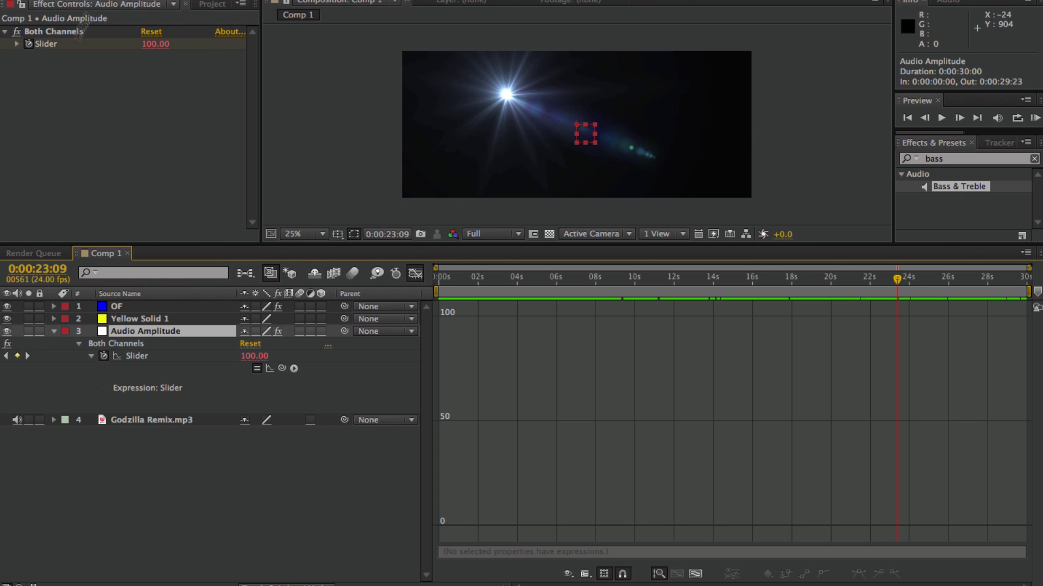
{"action": "left_click", "coordinate": [176, 477]}
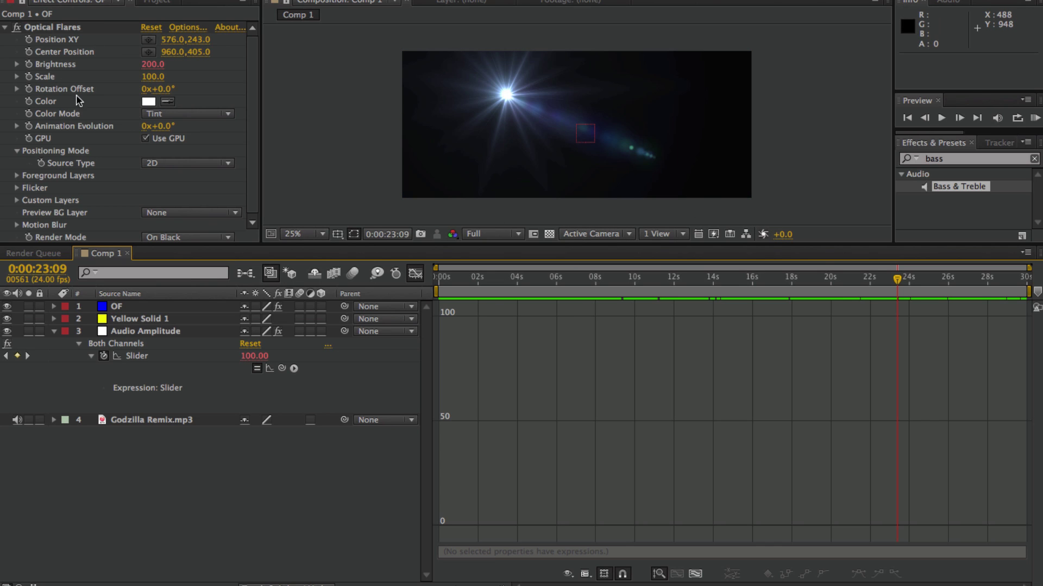
{"action": "left_click", "coordinate": [144, 357]}
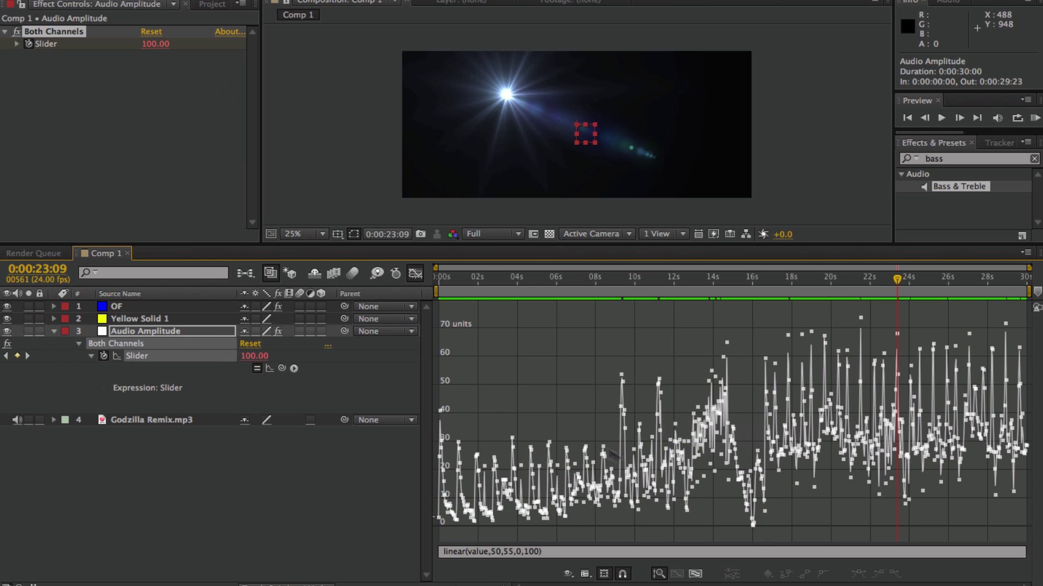
{"action": "left_click", "coordinate": [235, 479]}
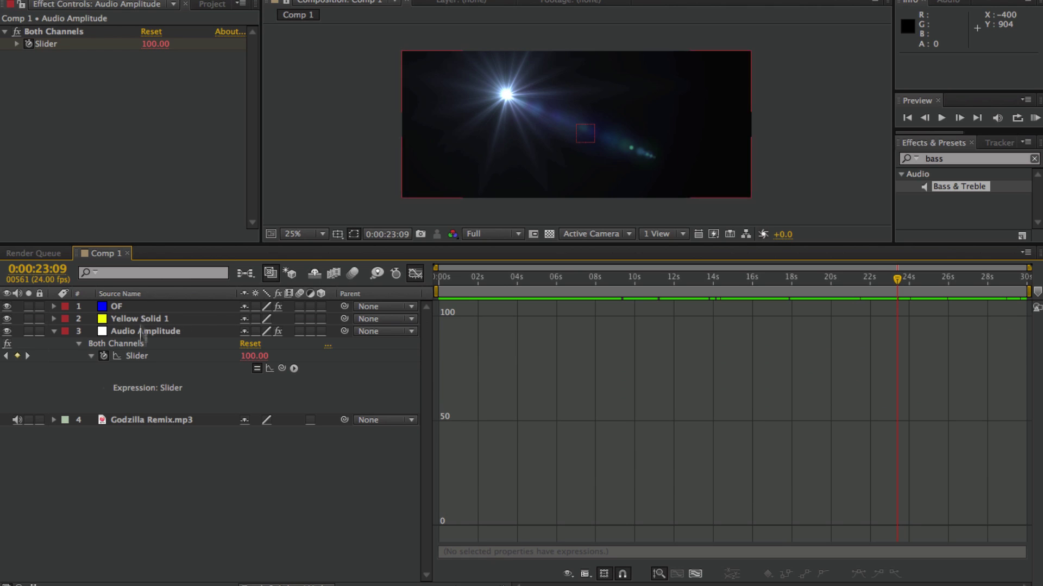
- Create a red 1920 x 810 px solid layer named Pump
{"action": "right_click", "coordinate": [289, 487]}
{"action": "mouse_move", "coordinate": [387, 445]}
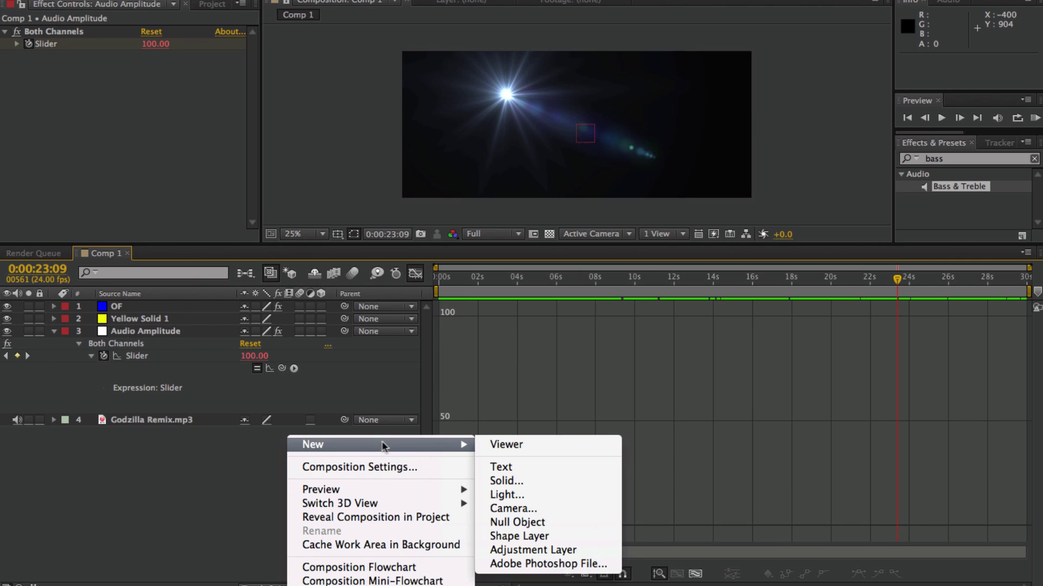
{"action": "left_click", "coordinate": [552, 482]}
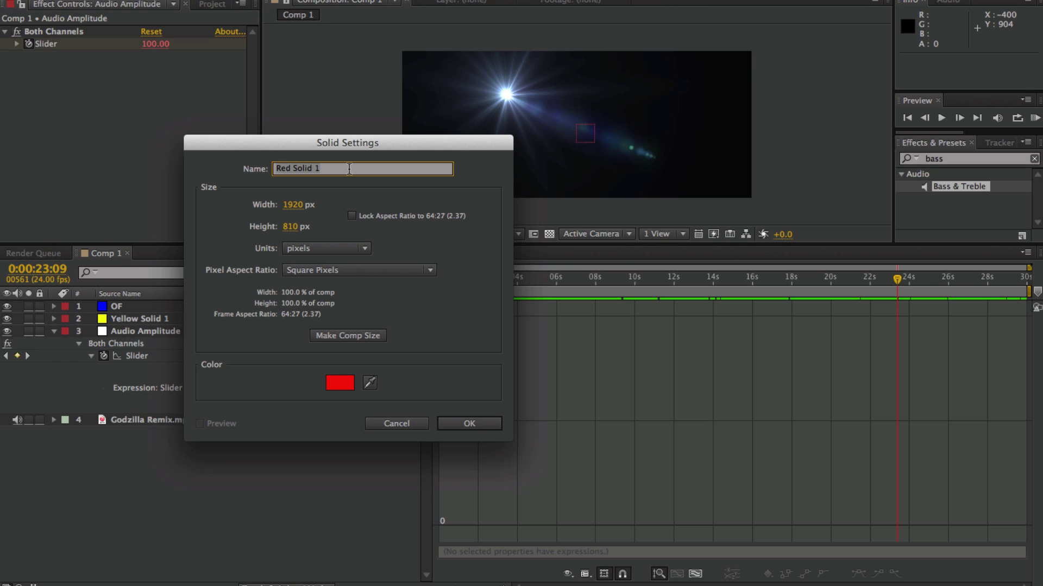
{"action": "type", "text": "Pump"}
{"action": "key", "text": "Return"}
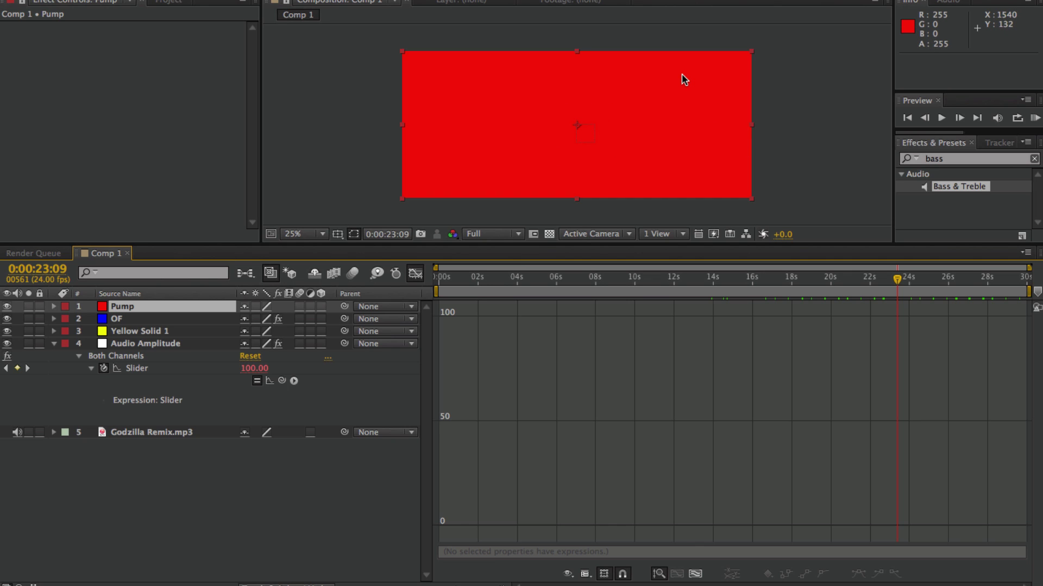
- Link the Pump layer's Scale to Audio Amplitude's Both Channels Slider with an expression, and scrub around 22 to 23 seconds to check the scaling
{"action": "left_click_drag", "start_coordinate": [898, 280], "coordinate": [876, 279]}
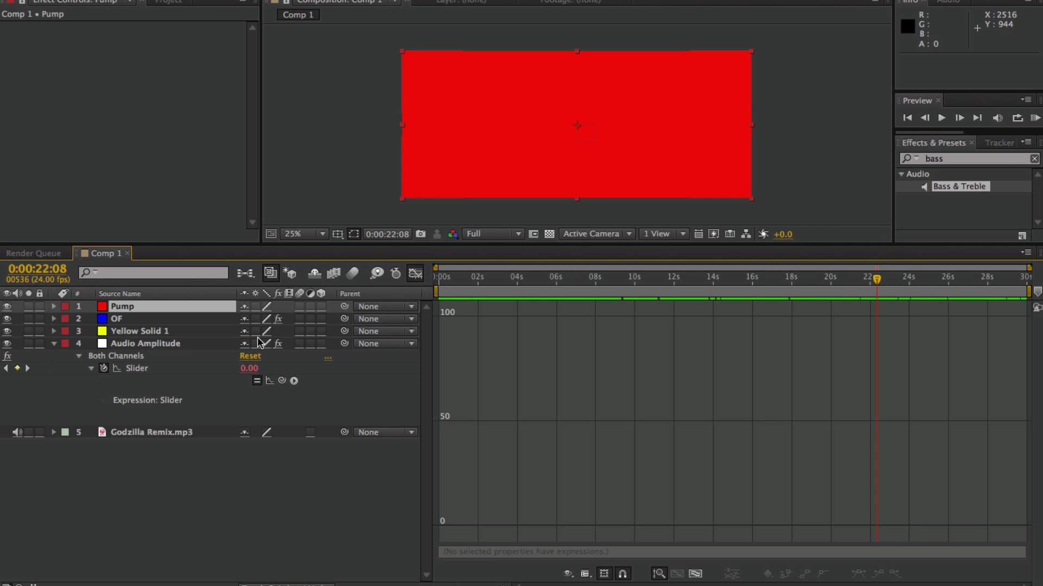
{"action": "key", "text": "s"}
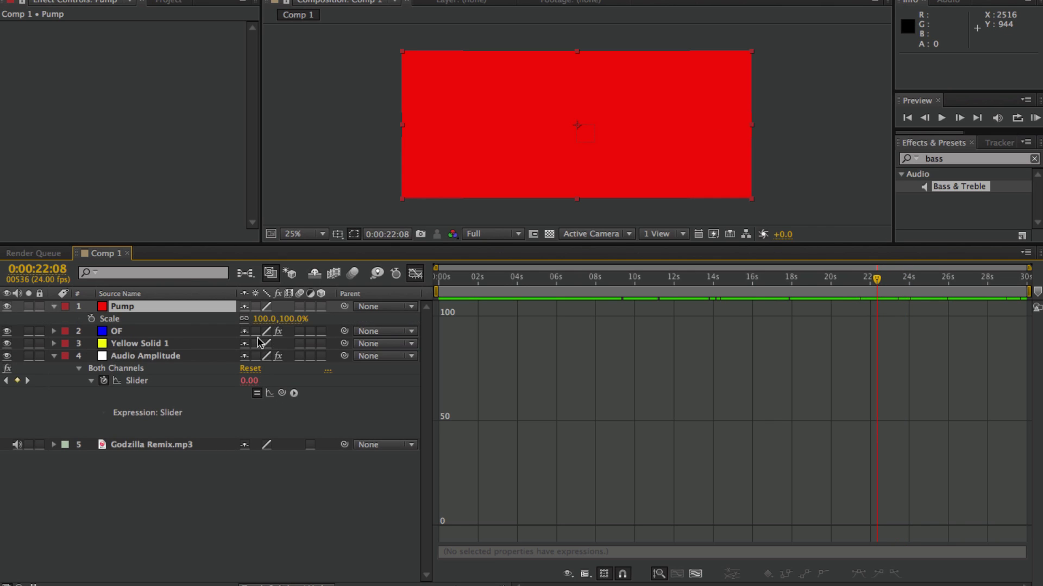
{"action": "left_click", "coordinate": [91, 320], "text": "alt"}
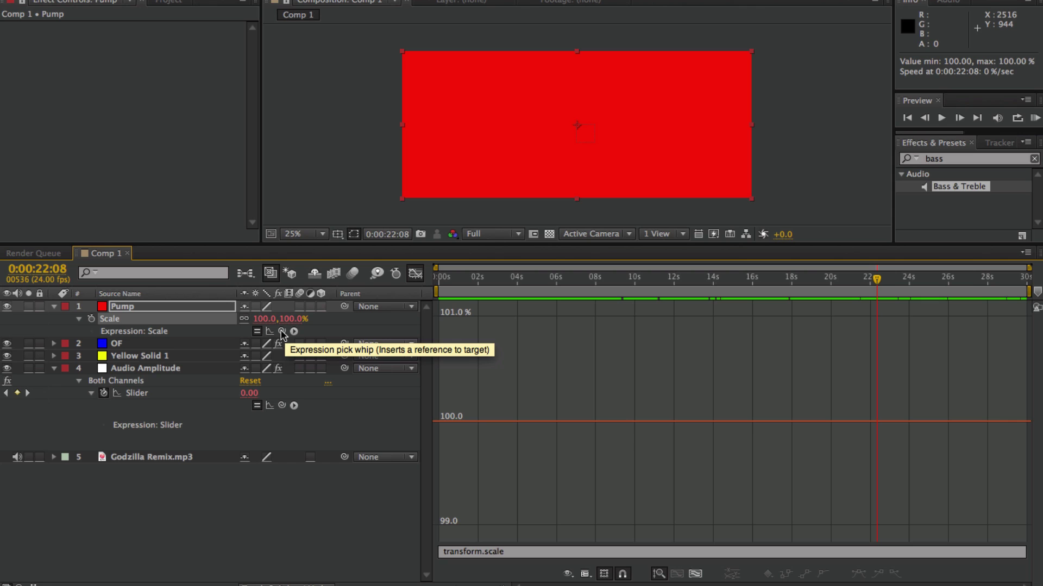
{"action": "left_click_drag", "start_coordinate": [281, 331], "coordinate": [281, 332]}
{"action": "left_click_drag", "start_coordinate": [178, 388], "coordinate": [148, 398]}
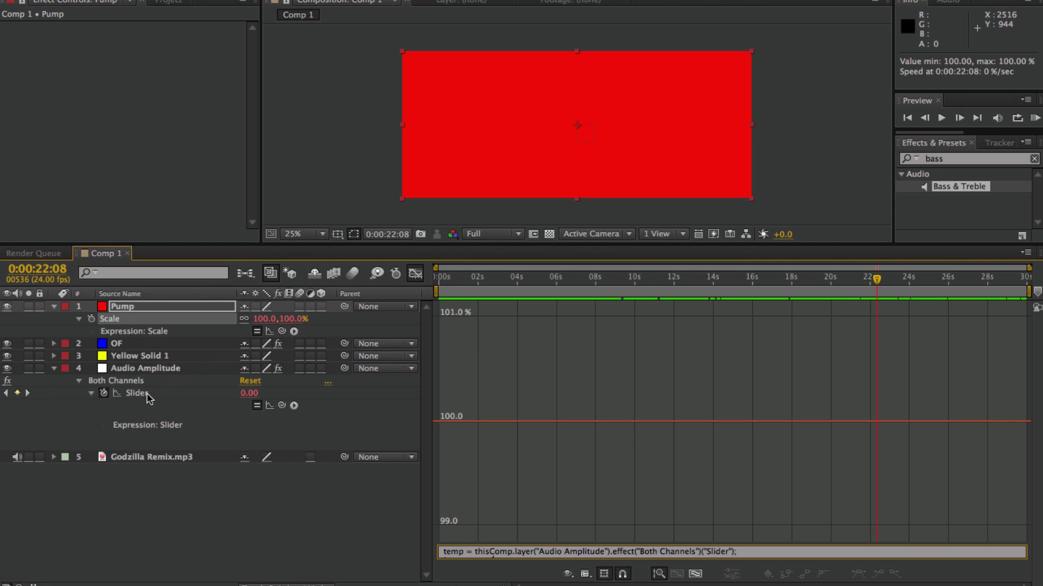
{"action": "left_click", "coordinate": [873, 279]}
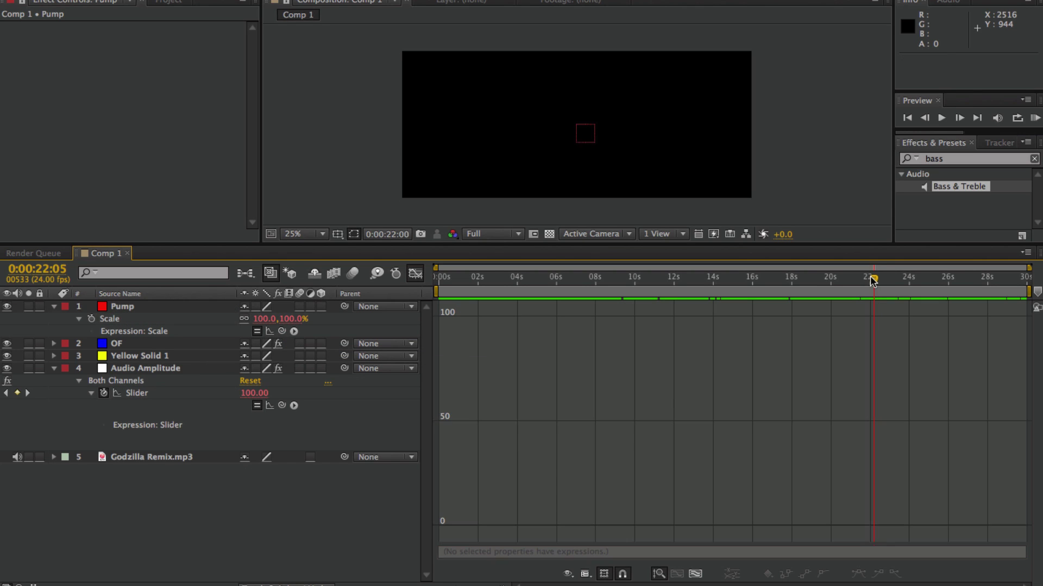
{"action": "left_click_drag", "start_coordinate": [875, 279], "coordinate": [883, 284]}
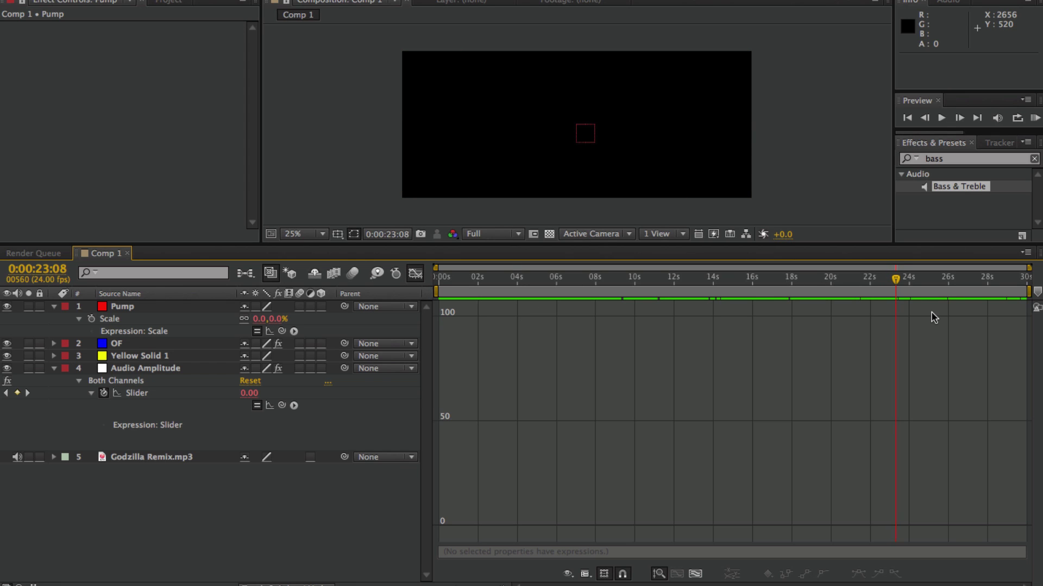
- Step frame by frame from about 0:00:22:01 to 0:00:22:07 to examine how the Pump layer's scale follows the slider
{"action": "mouse_move", "coordinate": [863, 283]}
{"action": "left_mouse_down"}
{"action": "mouse_move", "coordinate": [885, 287]}
{"action": "mouse_move", "coordinate": [871, 288]}
{"action": "left_mouse_up"}
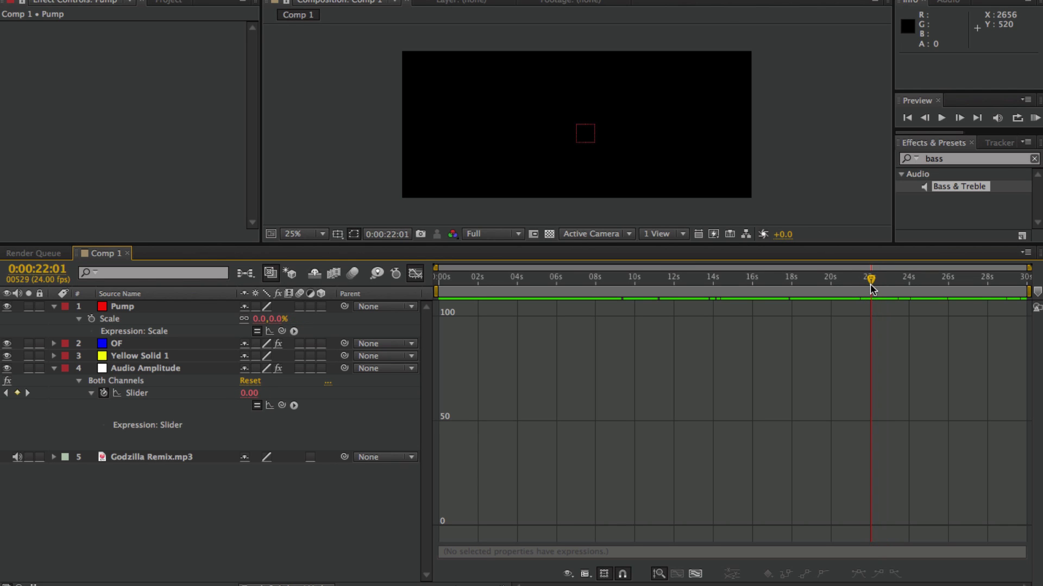
{"action": "key", "text": "Page_Down"}
{"action": "key", "text": "Page_Down"}
{"action": "key", "text": "Page_Down"}
{"action": "key", "text": "Page_Down"}
{"action": "key", "text": "Page_Down"}
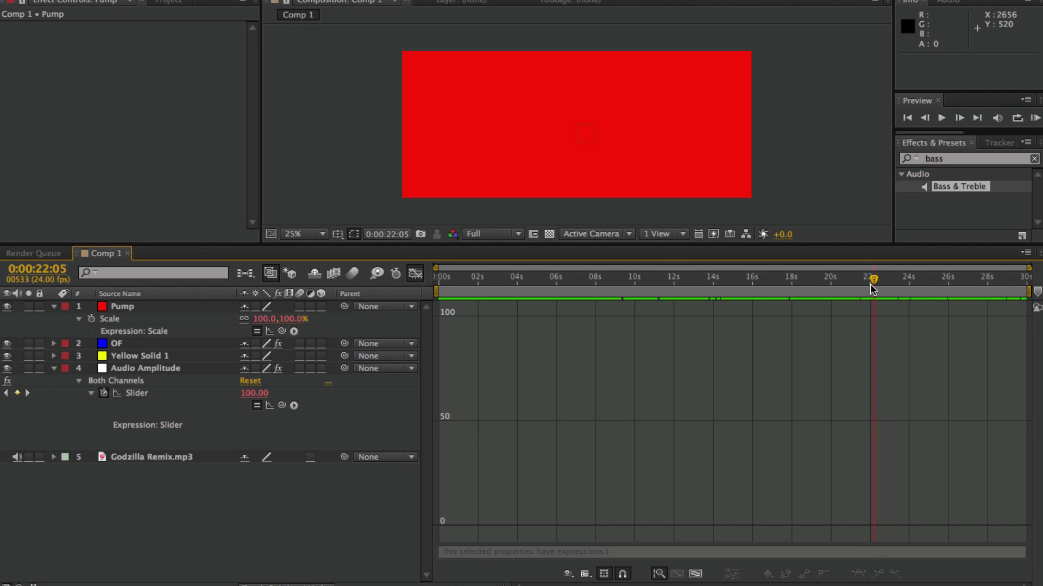
{"action": "left_click", "coordinate": [122, 308]}
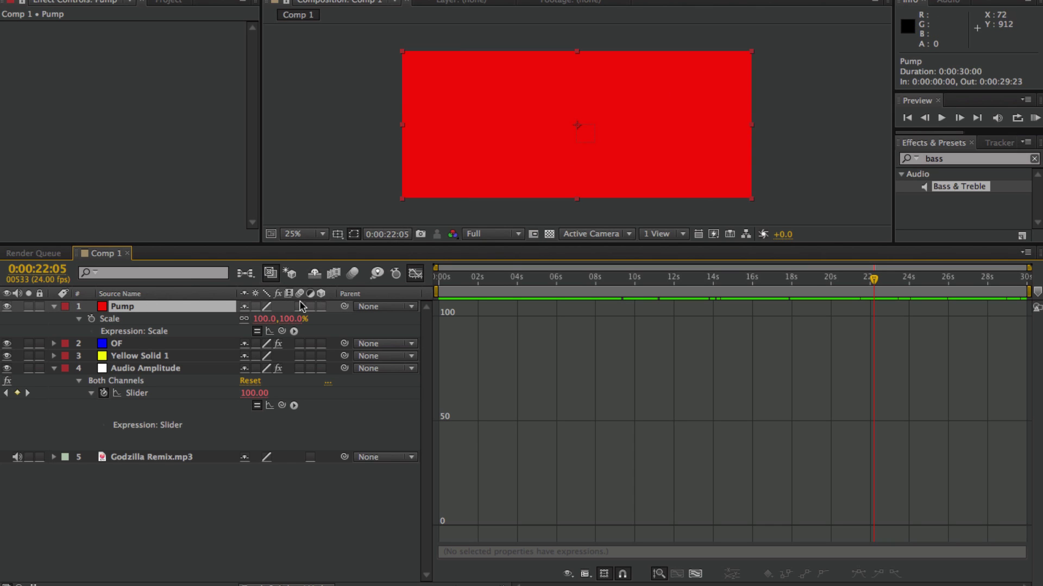
{"action": "key", "text": "Page_Up"}
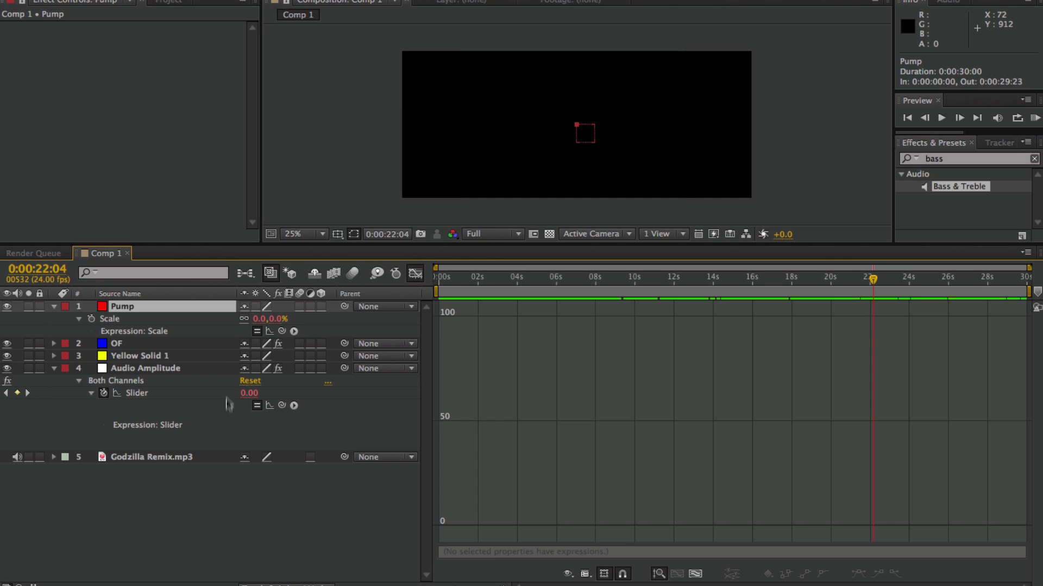
{"action": "key", "text": "Page_Down"}
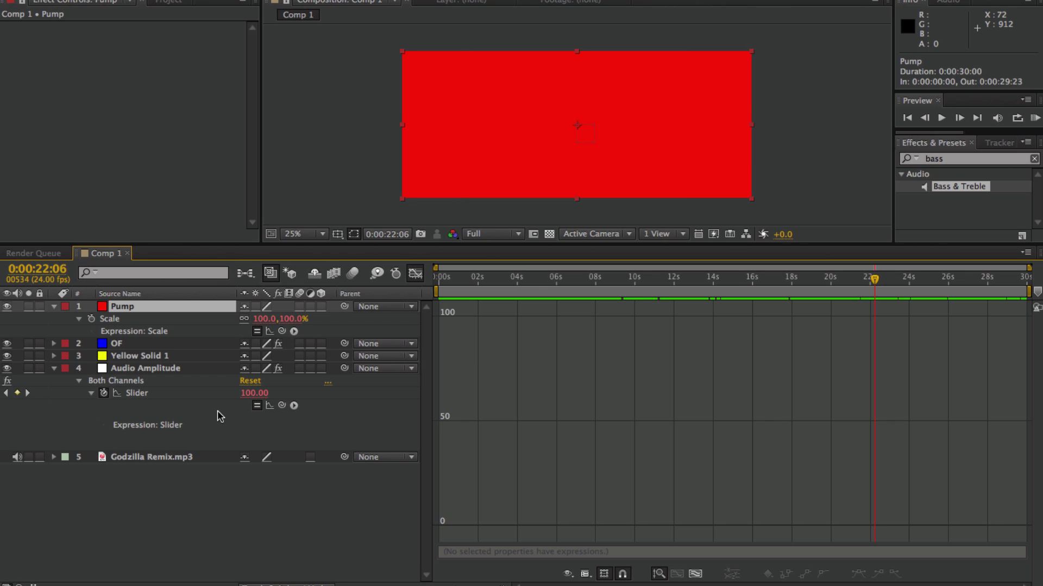
{"action": "key", "text": "Page_Down"}
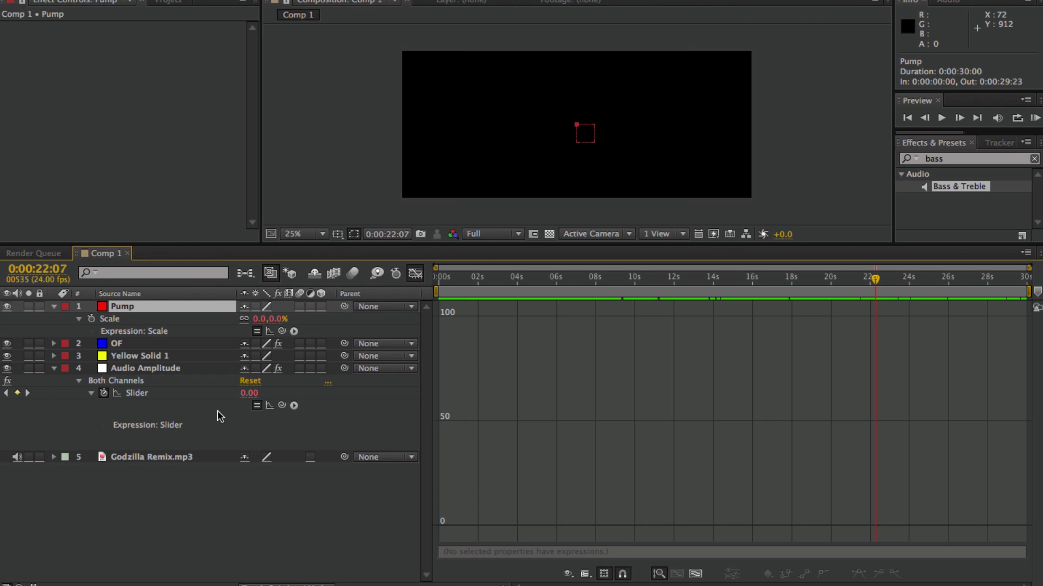
{"action": "key", "text": "Page_Up"}
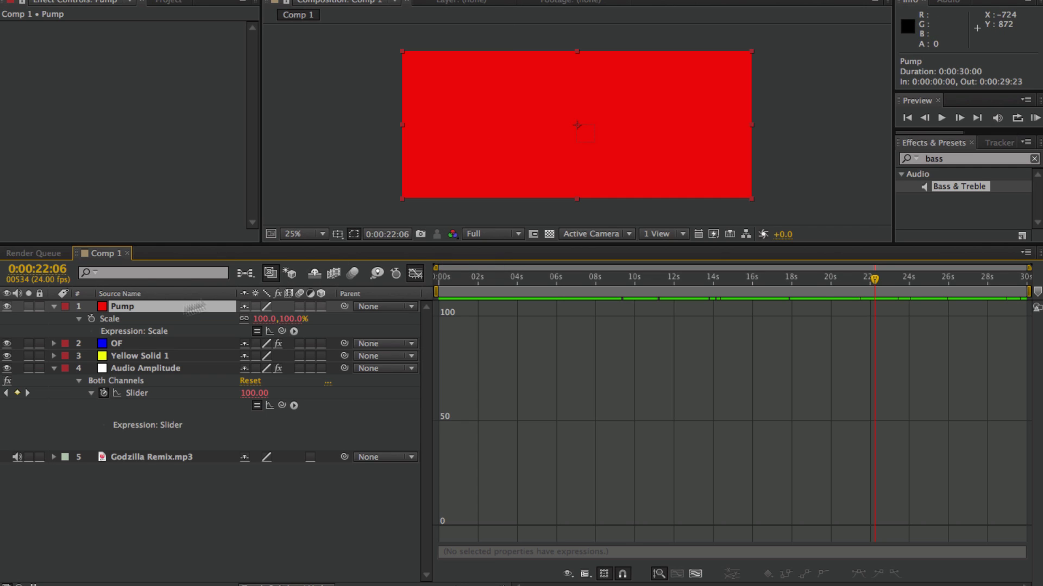
- Enlarge the expression editor and rename the variable temp to pump throughout the Pump layer's Scale expression
{"action": "left_click", "coordinate": [120, 322]}
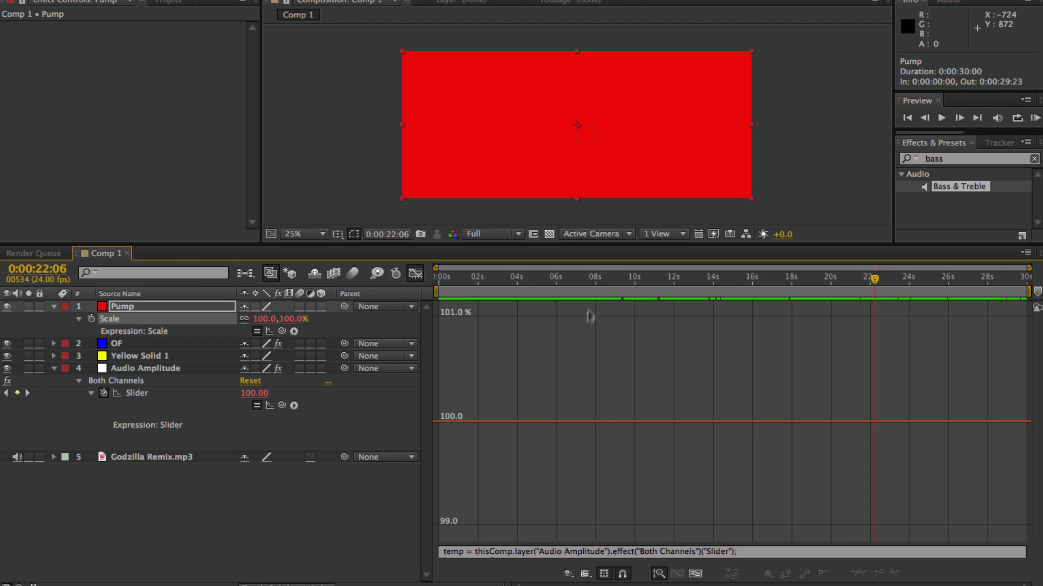
{"action": "left_click_drag", "start_coordinate": [603, 244], "coordinate": [606, 194]}
{"action": "left_click_drag", "start_coordinate": [530, 542], "coordinate": [549, 442]}
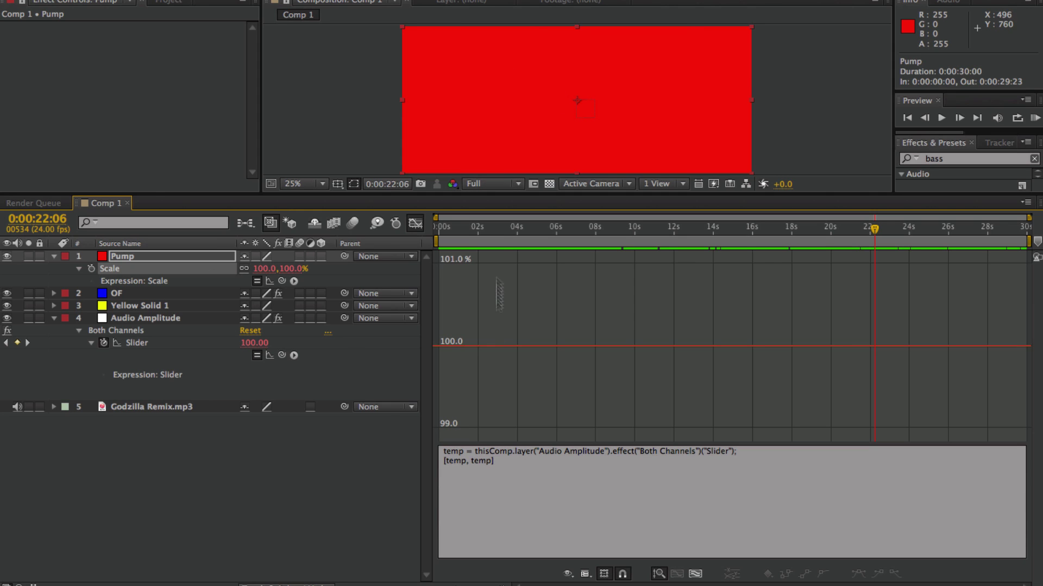
{"action": "left_click", "coordinate": [450, 451]}
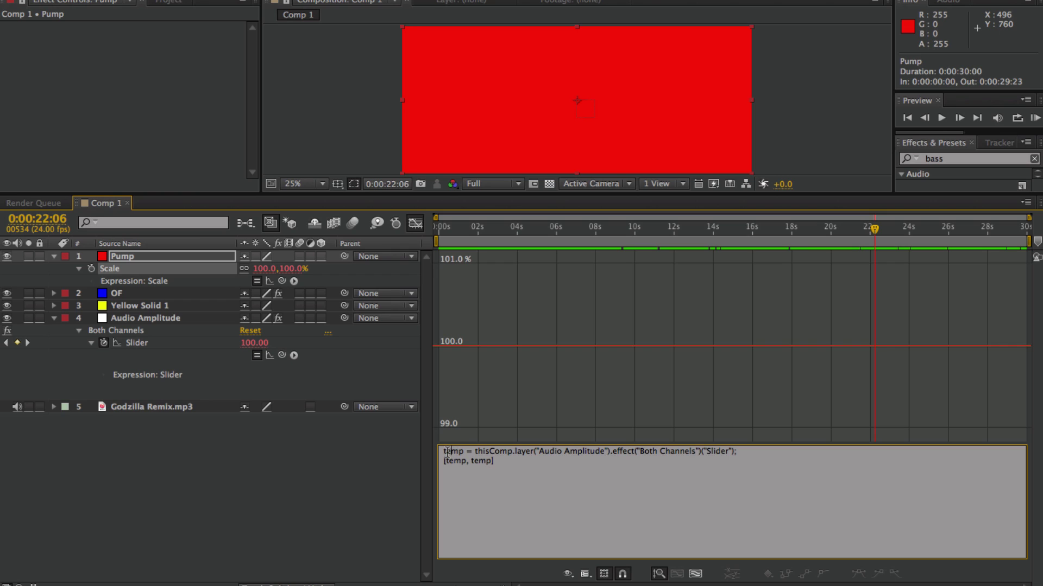
{"action": "double_click", "coordinate": [453, 452]}
{"action": "type", "text": "pump"}
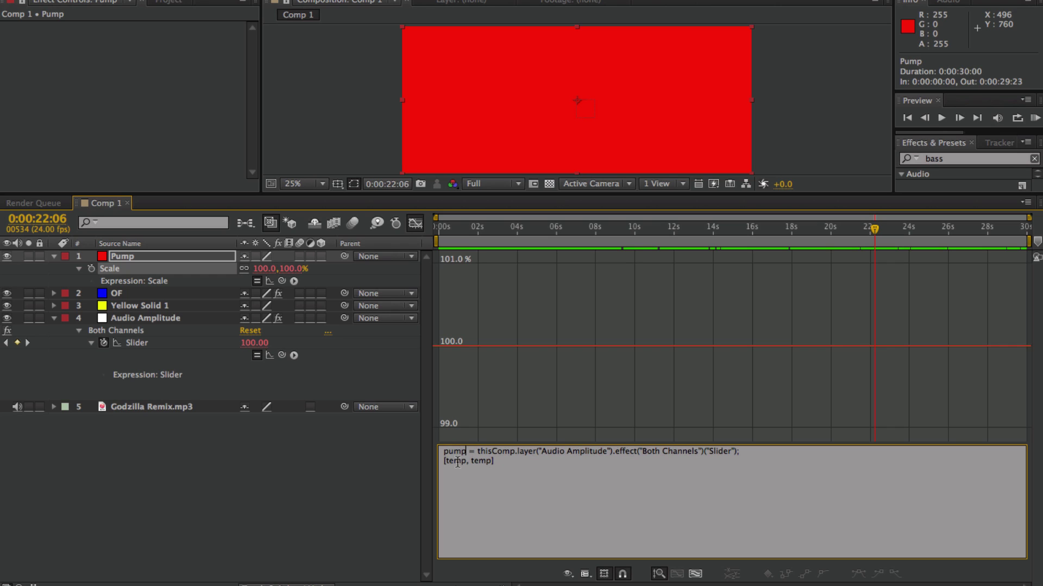
{"action": "double_click", "coordinate": [457, 463]}
{"action": "type", "text": "pump"}
{"action": "double_click", "coordinate": [480, 462]}
{"action": "type", "text": "pump"}
{"action": "left_click", "coordinate": [380, 492]}
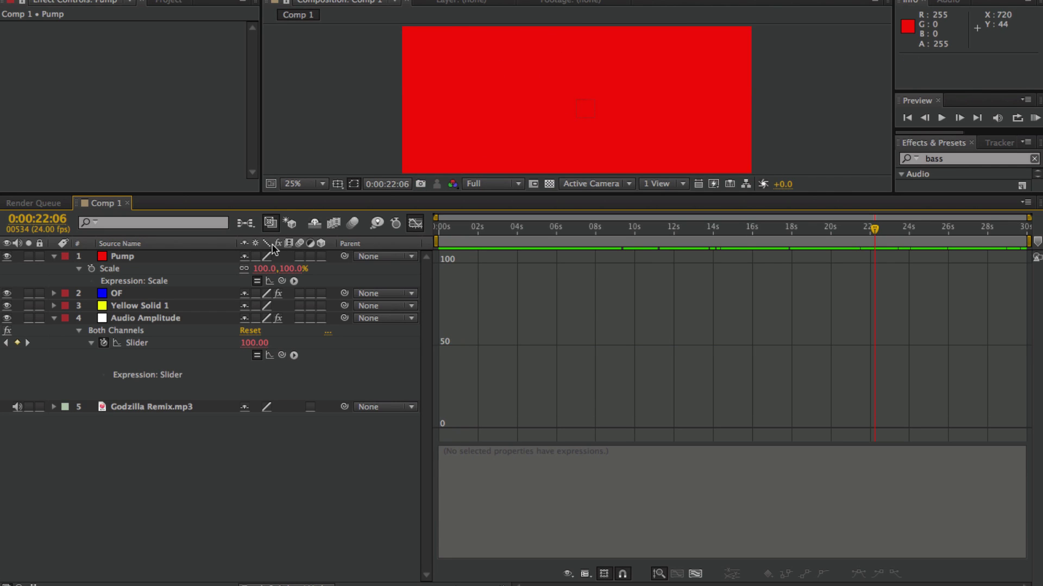
- Add 100 to both values of the Pump layer's Scale expression so its second line reads [pump+100, pump+100]
{"action": "left_click", "coordinate": [111, 269]}
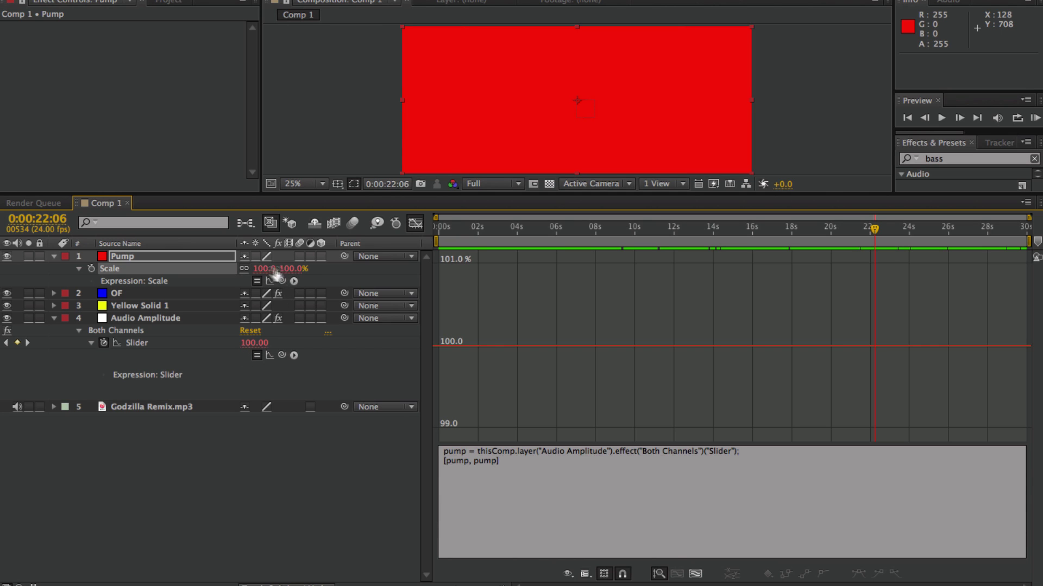
{"action": "left_click", "coordinate": [137, 343]}
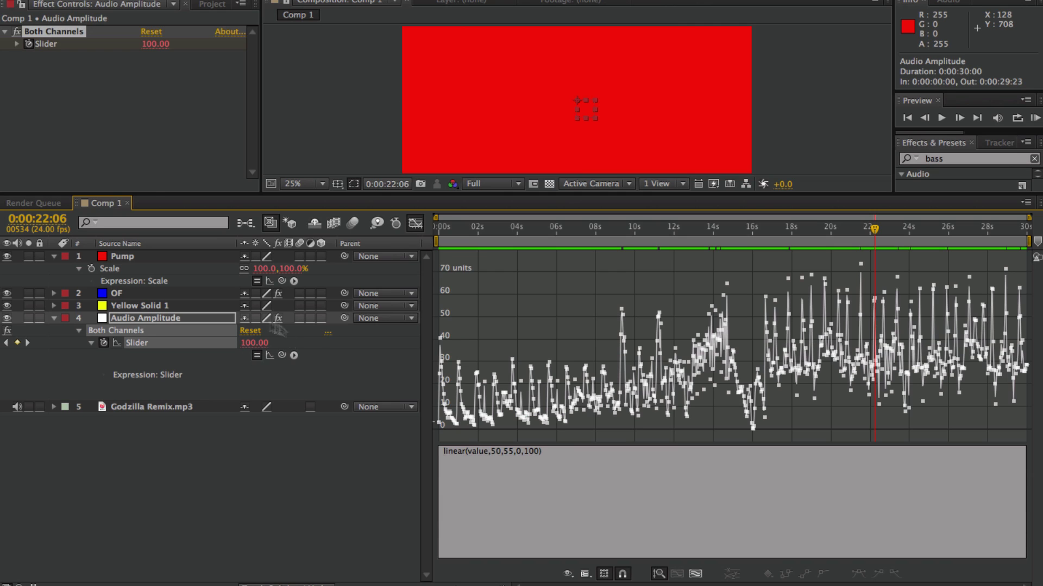
{"action": "left_click", "coordinate": [130, 271]}
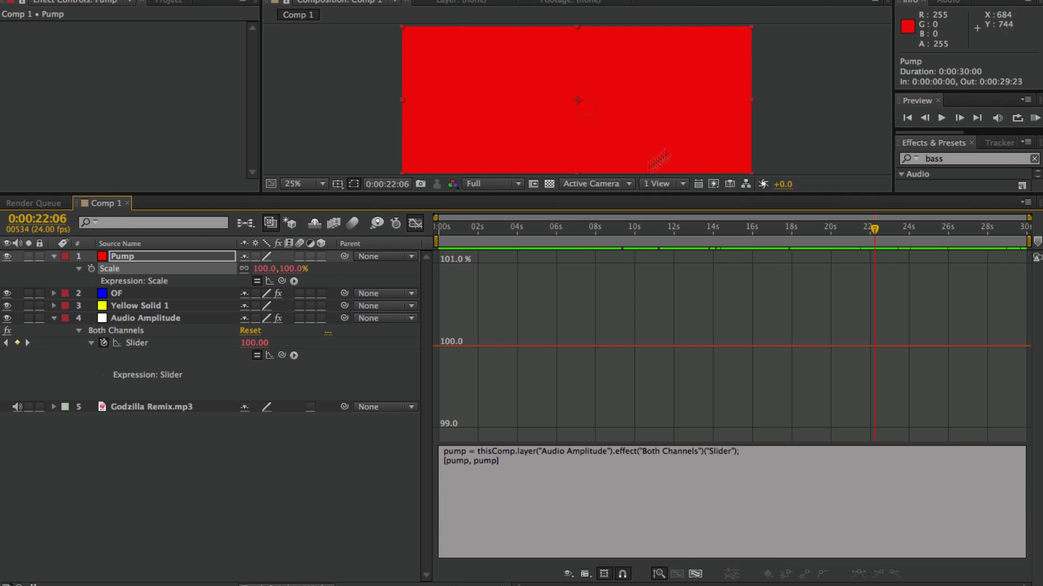
{"action": "left_click", "coordinate": [467, 461]}
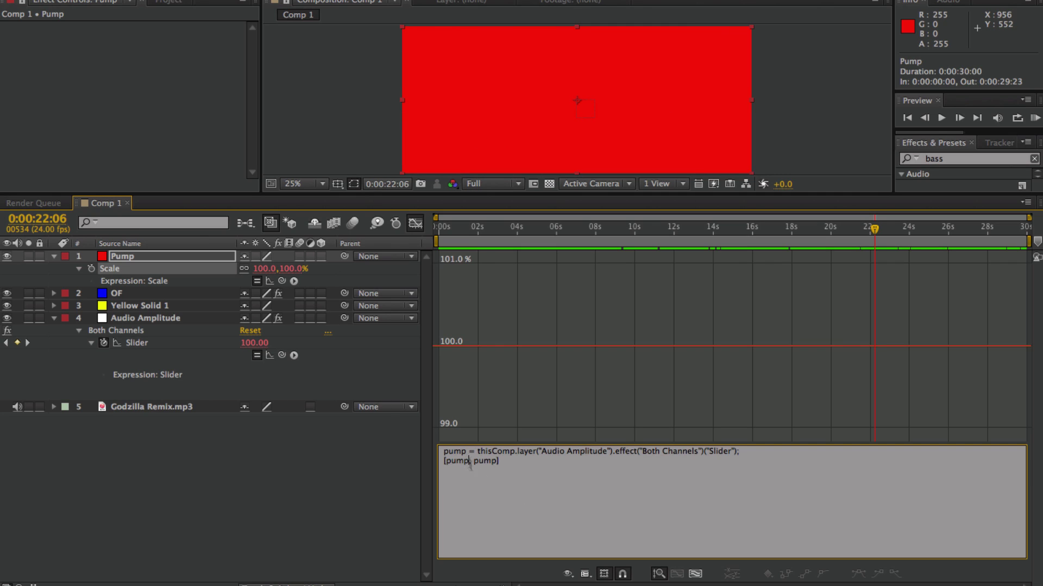
{"action": "type", "text": "+100"}
{"action": "left_click", "coordinate": [353, 511]}
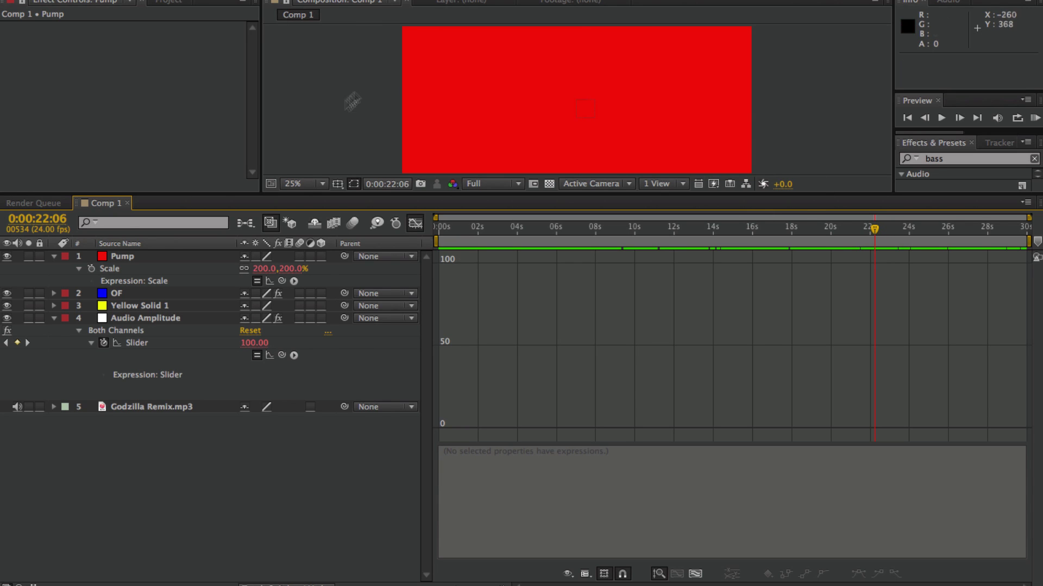
- Zoom the composition view out to 12.5% and check the Pump layer's scaling on and between beats from about 22 to 23 seconds
{"action": "left_click", "coordinate": [130, 258]}
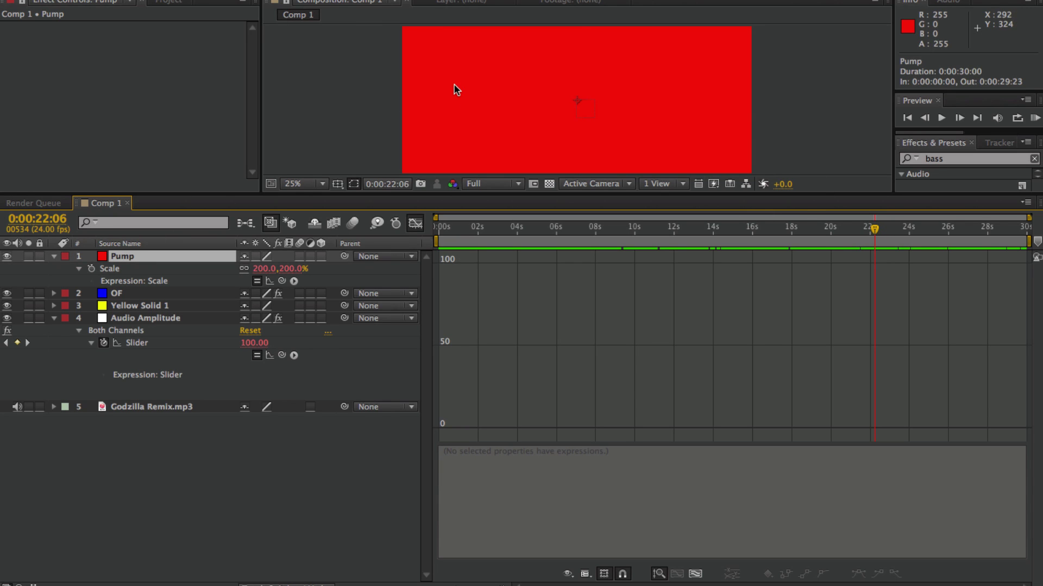
{"action": "key", "text": "comma"}
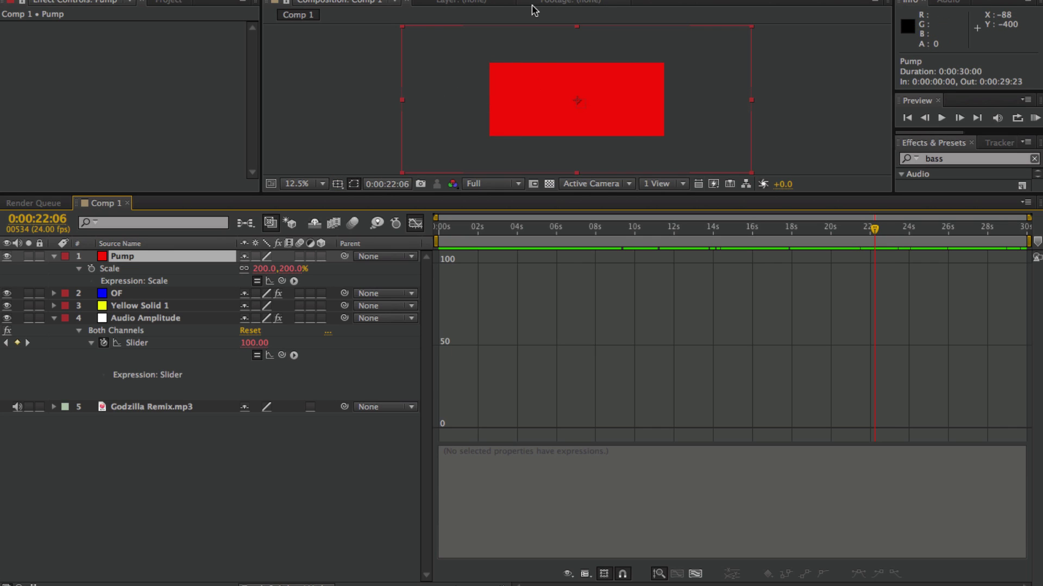
{"action": "left_click", "coordinate": [320, 465]}
{"action": "left_click", "coordinate": [152, 259]}
{"action": "key", "text": "Page_Up"}
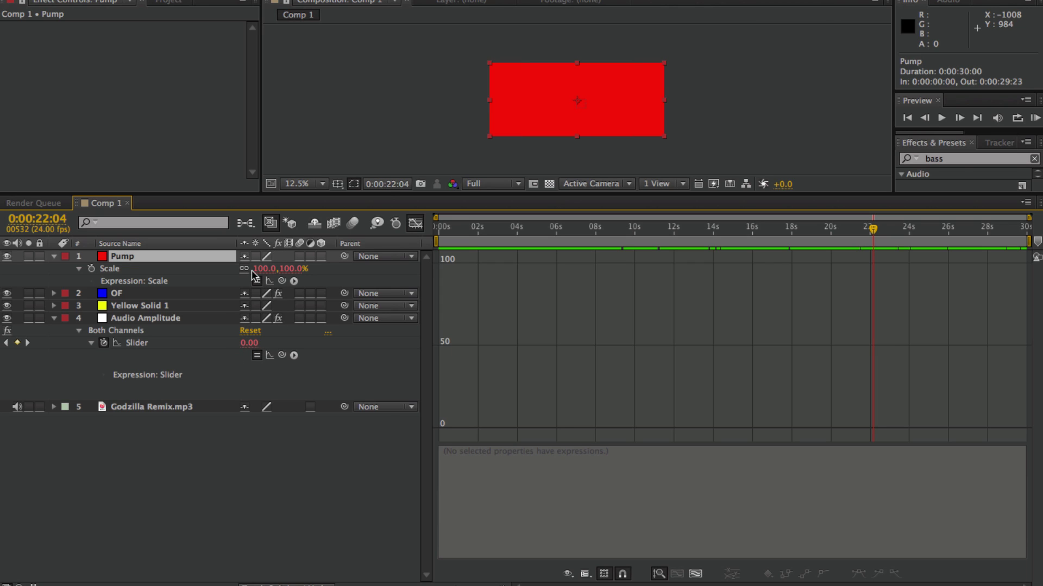
{"action": "key", "text": "Page_Down"}
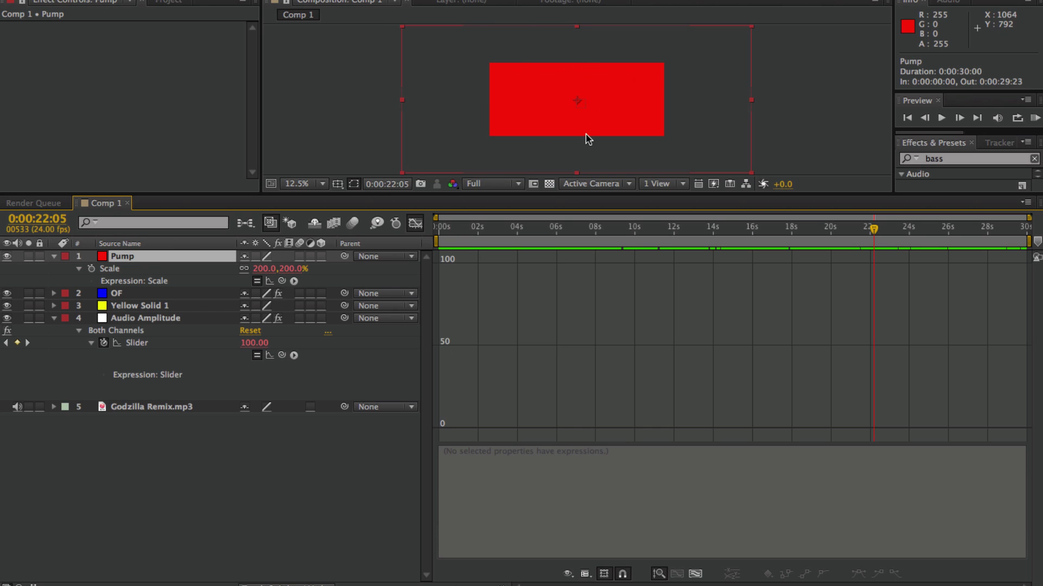
{"action": "key", "text": "space"}
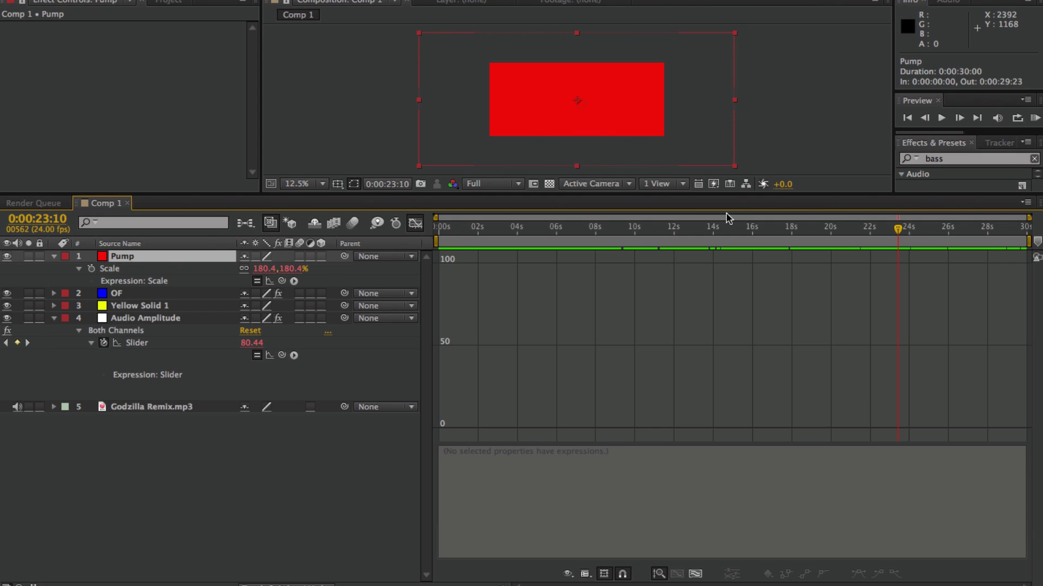
- Divide the slider reference in the Pump layer's Scale expression by 4
{"action": "left_click", "coordinate": [121, 270]}
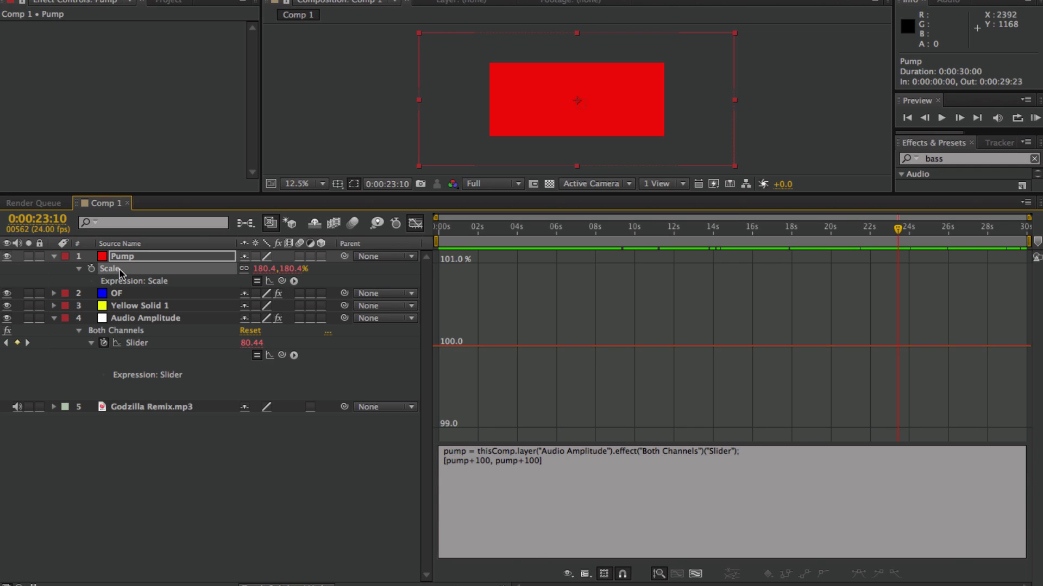
{"action": "left_click", "coordinate": [734, 453]}
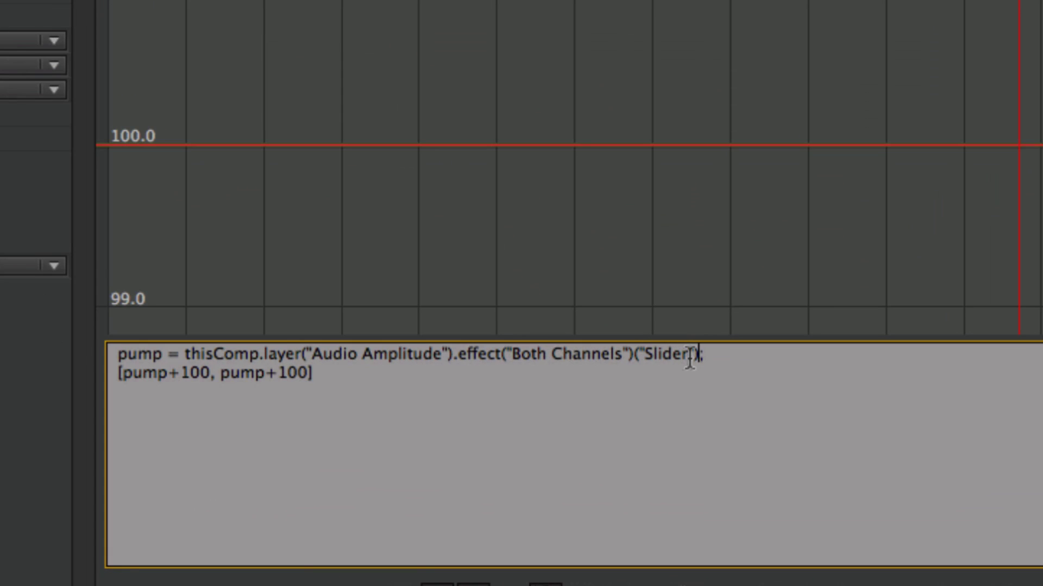
{"action": "type", "text": "/4"}
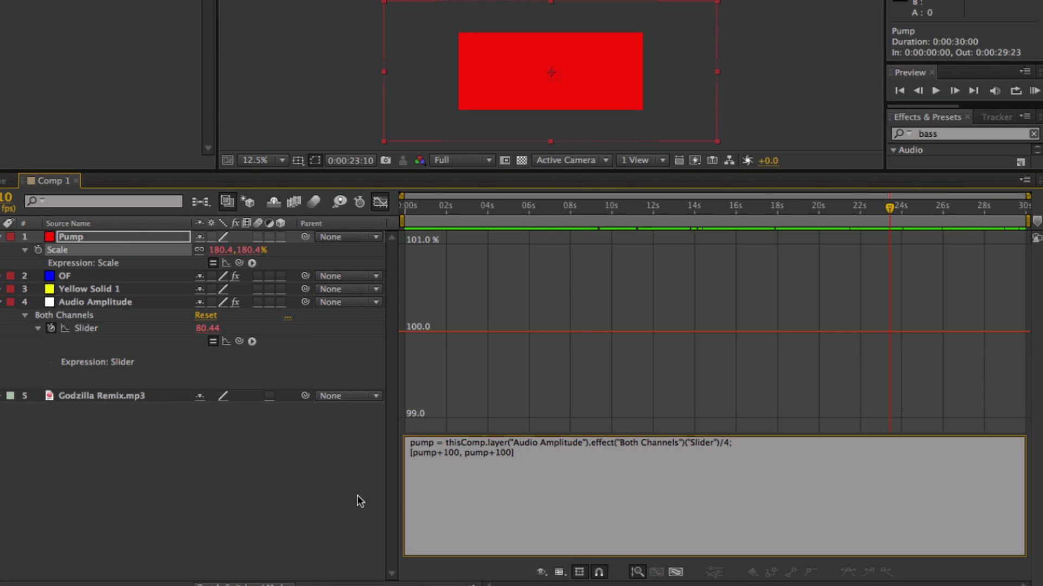
{"action": "left_click", "coordinate": [360, 501]}
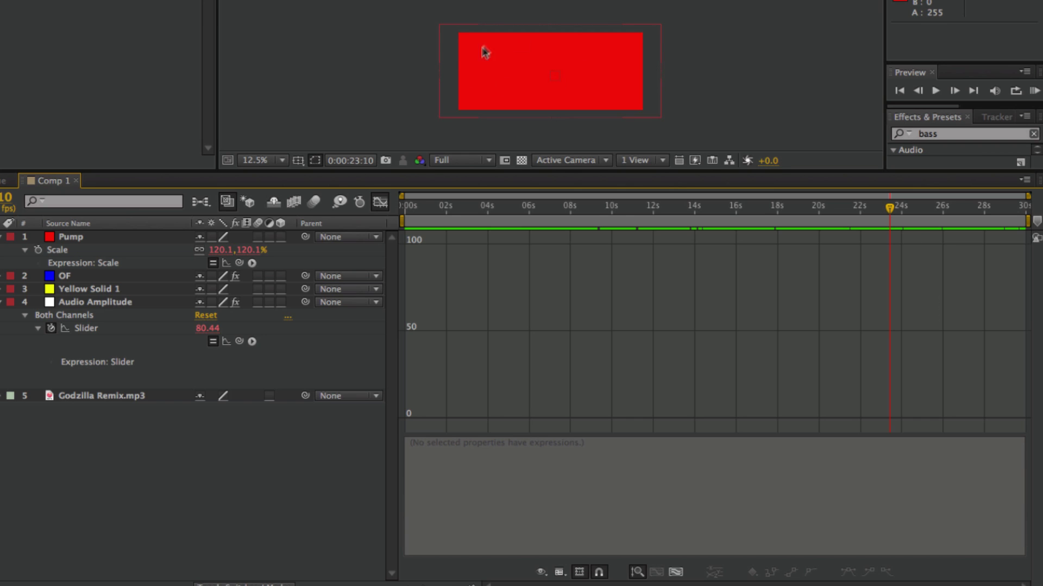
- Step through the frames from about 0:00:23:10 to 0:00:24:02 to check the Pump layer's reduced scaling
{"action": "left_click", "coordinate": [452, 57]}
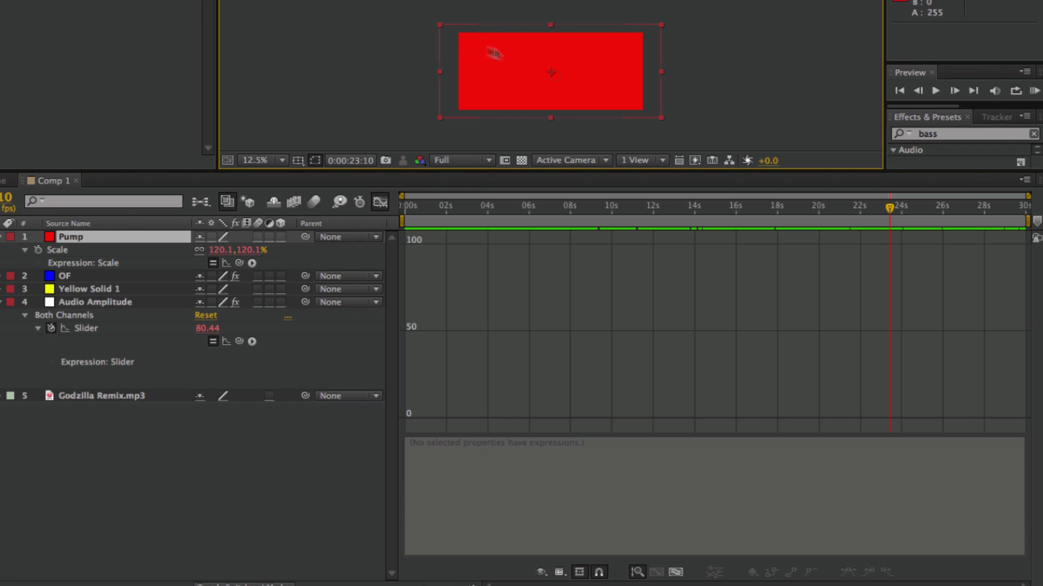
{"action": "key", "text": "Page_Down"}
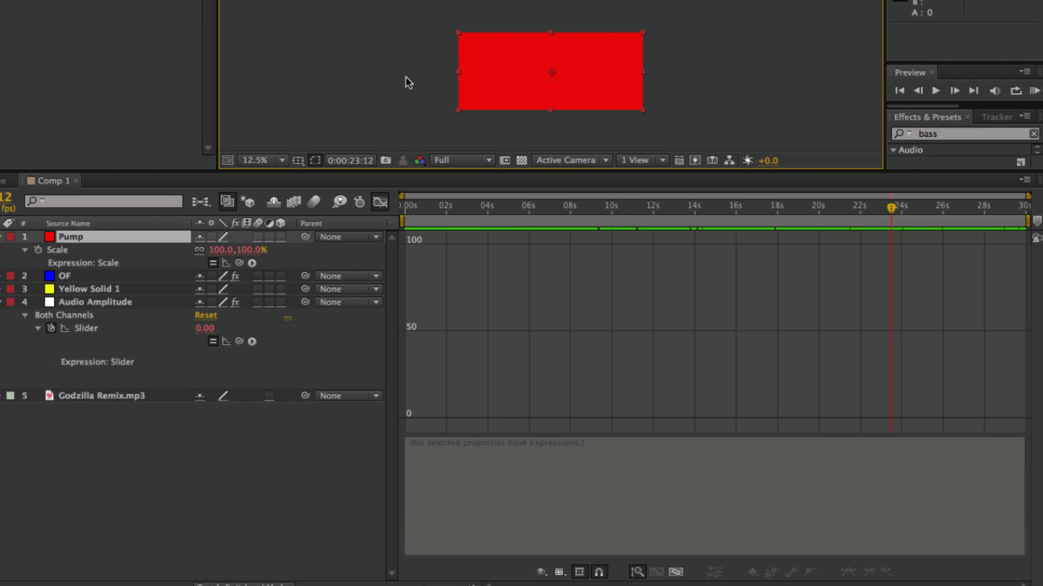
{"action": "key", "text": "Page_Down"}
{"action": "key", "text": "Page_Down"}
{"action": "key", "text": "Page_Down"}
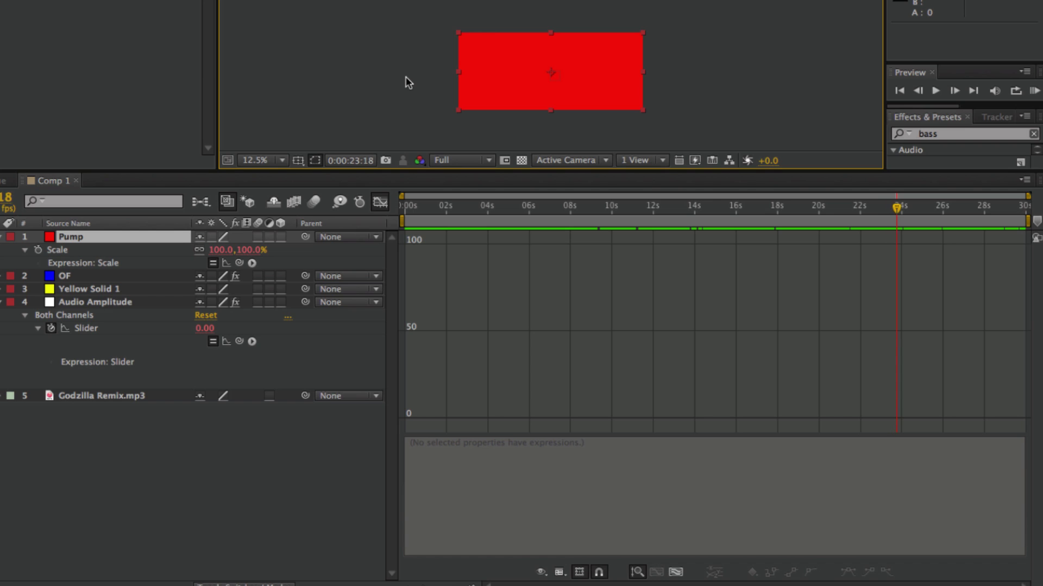
{"action": "key", "text": "Page_Down"}
{"action": "key", "text": "Page_Down"}
{"action": "key", "text": "Page_Down"}
{"action": "key", "text": "Page_Down"}
{"action": "key", "text": "Page_Down"}
{"action": "key", "text": "Page_Down"}
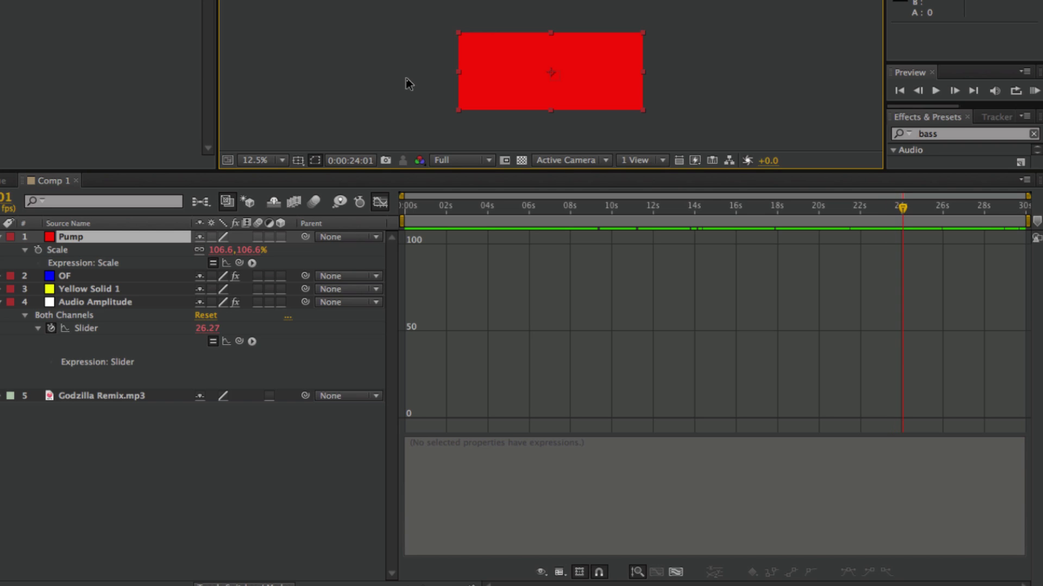
{"action": "key", "text": "Page_Up"}
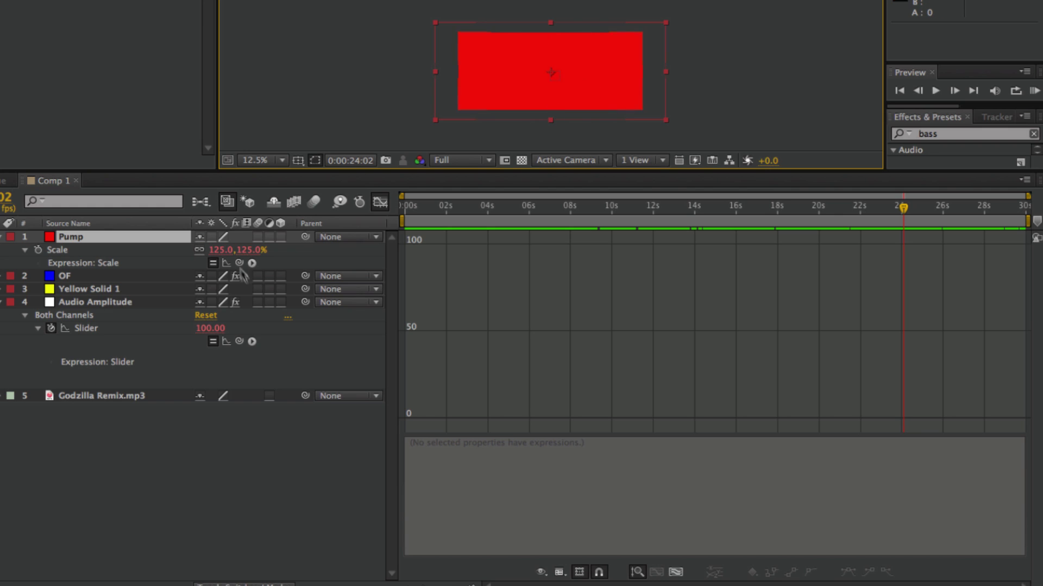
{"action": "key", "text": "Page_Down"}
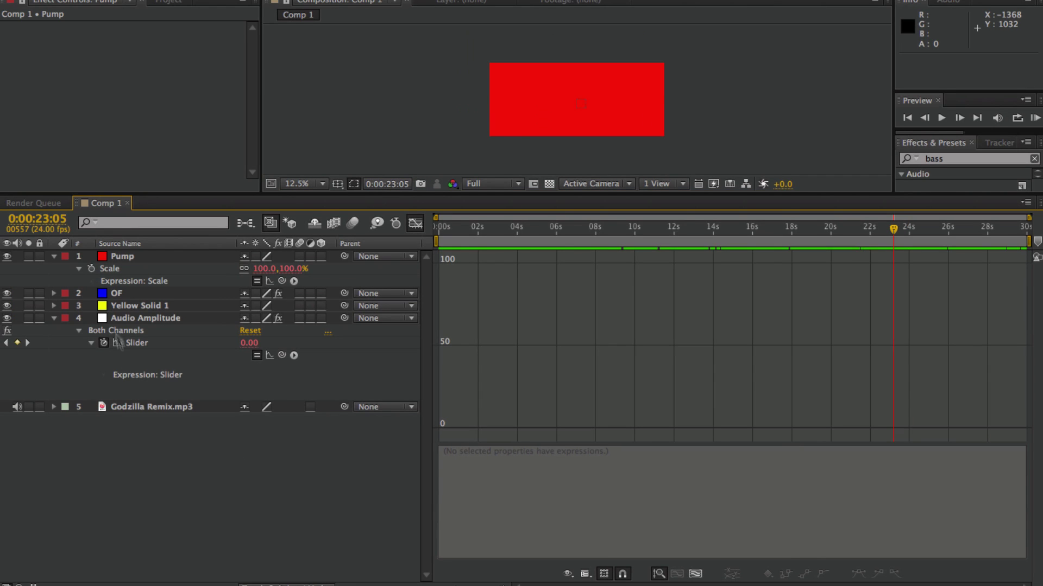
- Review the Pump Scale and Both Channels Slider expressions, and check the scaling between 0:00:23:05 and 0:00:23:09
{"action": "left_click", "coordinate": [115, 269]}
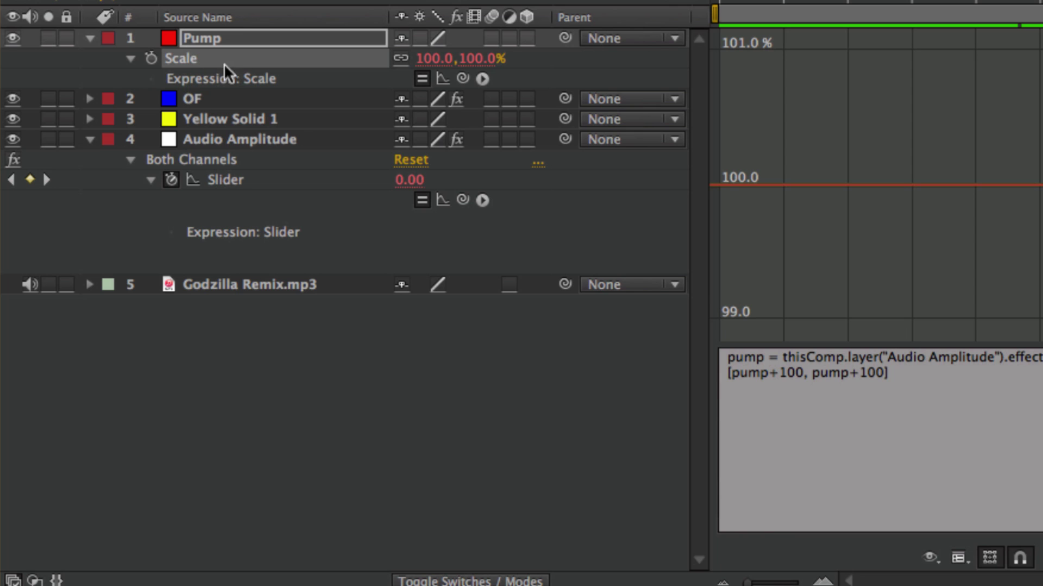
{"action": "left_click", "coordinate": [229, 180]}
{"action": "left_click", "coordinate": [194, 54]}
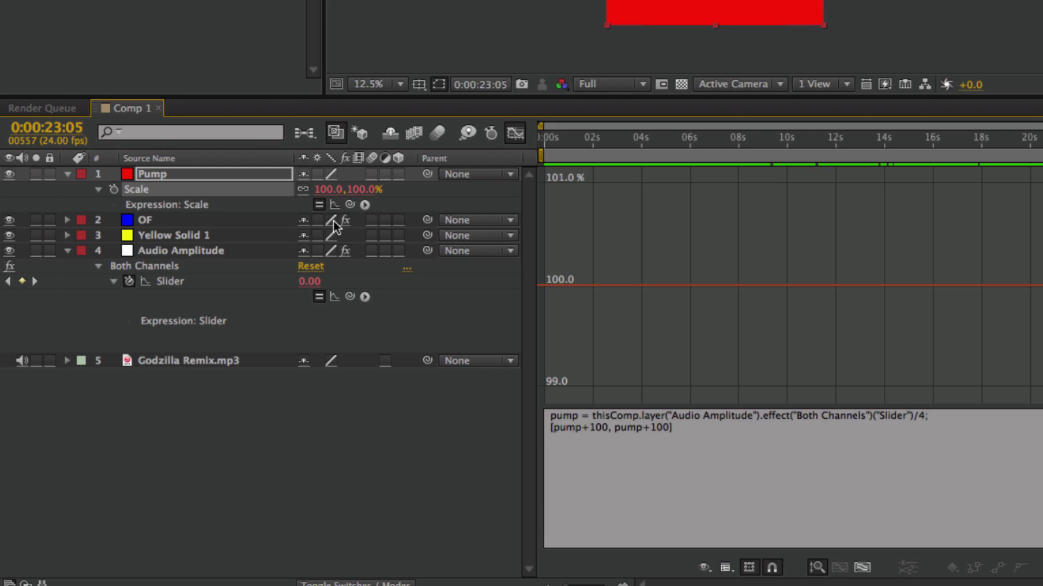
{"action": "key", "text": "space"}
{"action": "key", "text": "Page_Up"}
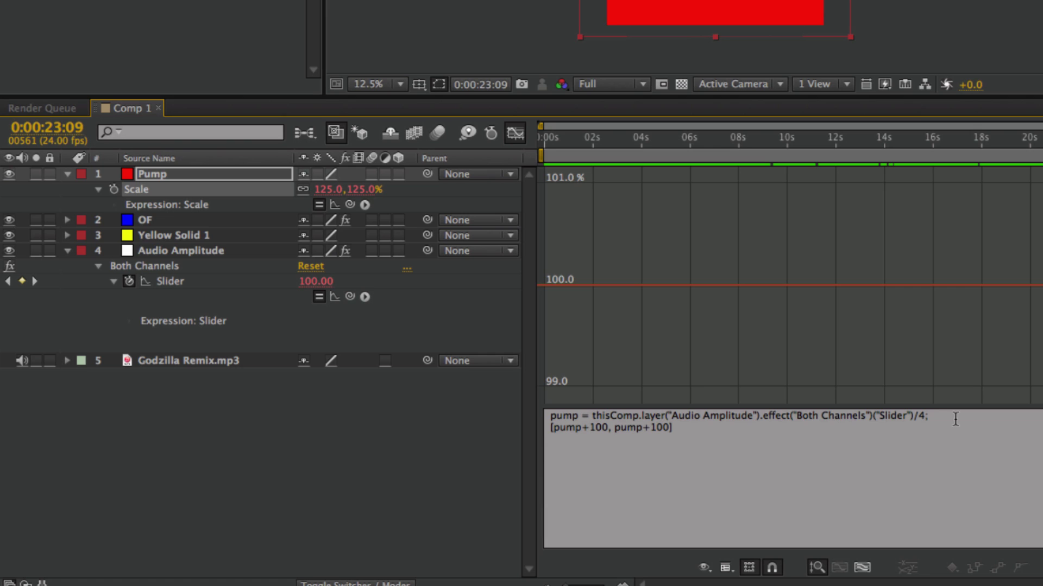
{"action": "left_click", "coordinate": [927, 417]}
{"action": "type", "text": ";"}
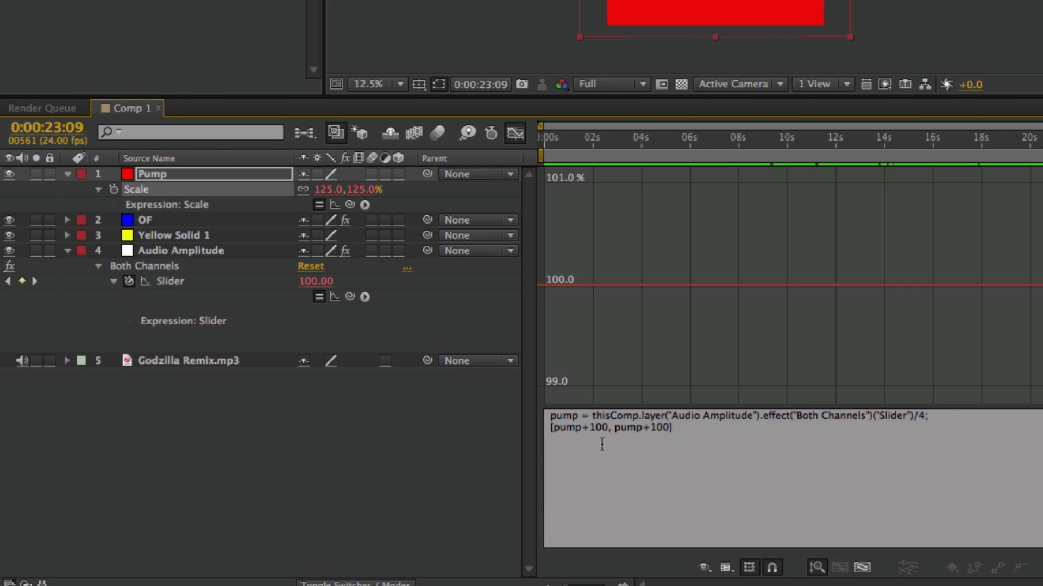